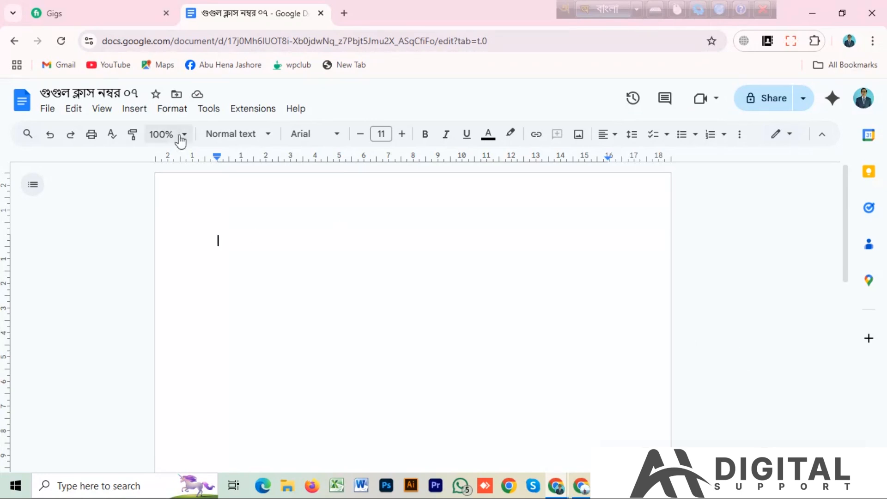
Step: Open voice typing for the document and set its dictation language to বাংলা (বাংলাদেশ)
{"action": "left_click", "coordinate": [208, 115]}
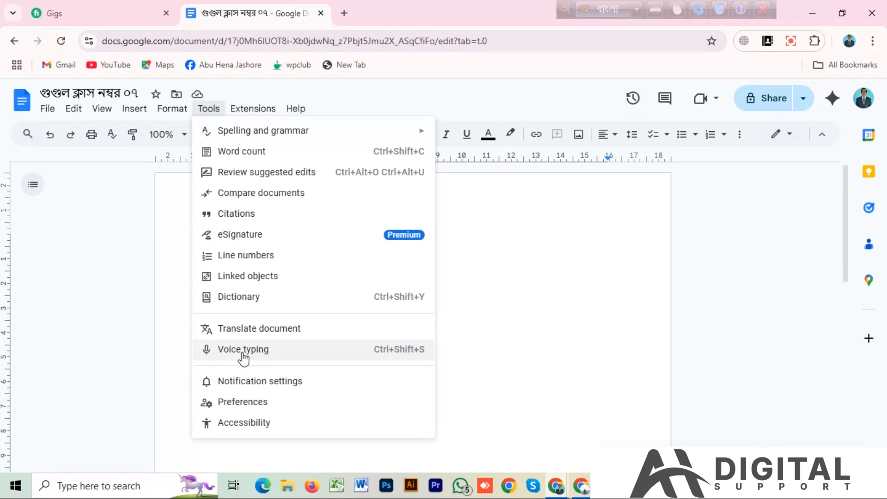
{"action": "left_click", "coordinate": [243, 352]}
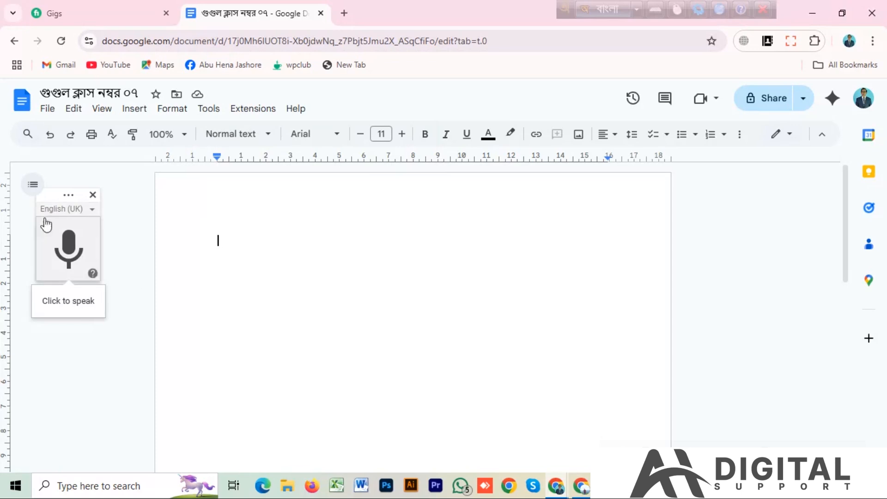
{"action": "left_click", "coordinate": [90, 210]}
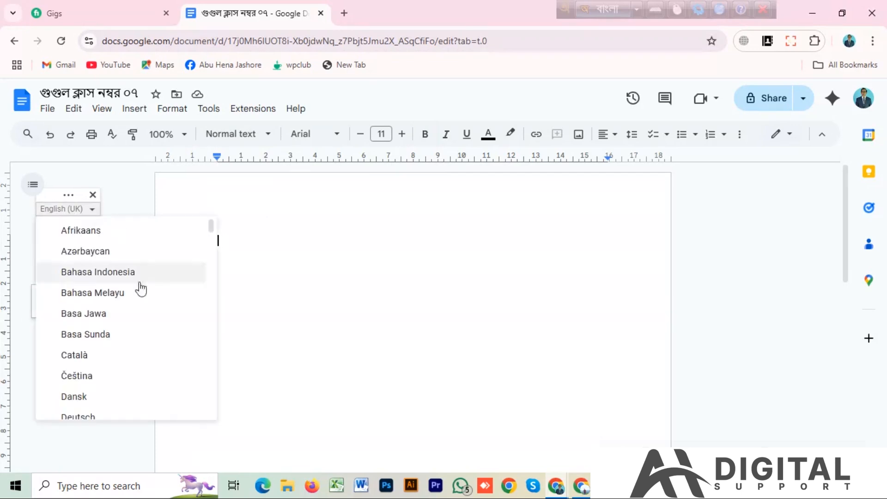
{"action": "scroll", "coordinate": [105, 301], "scroll_direction": "down", "scroll_amount": 1}
{"action": "scroll", "coordinate": [104, 301], "scroll_direction": "down", "scroll_amount": 15}
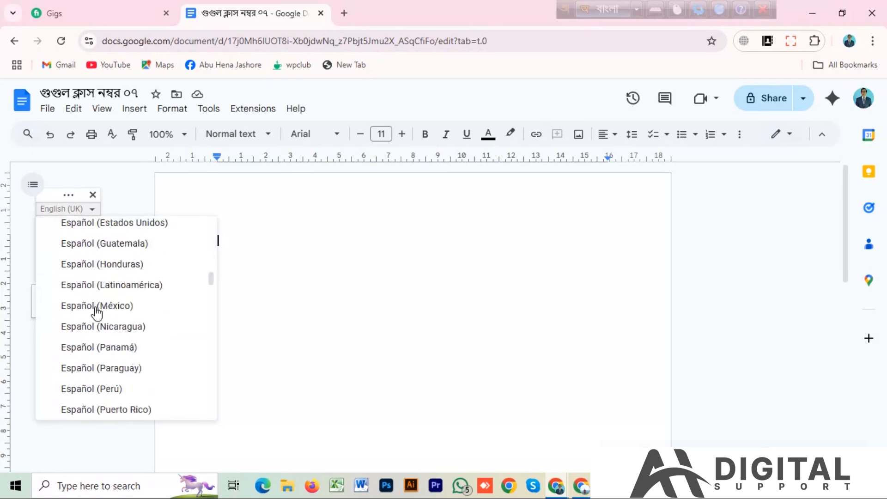
{"action": "scroll", "coordinate": [97, 314], "scroll_direction": "down", "scroll_amount": 8}
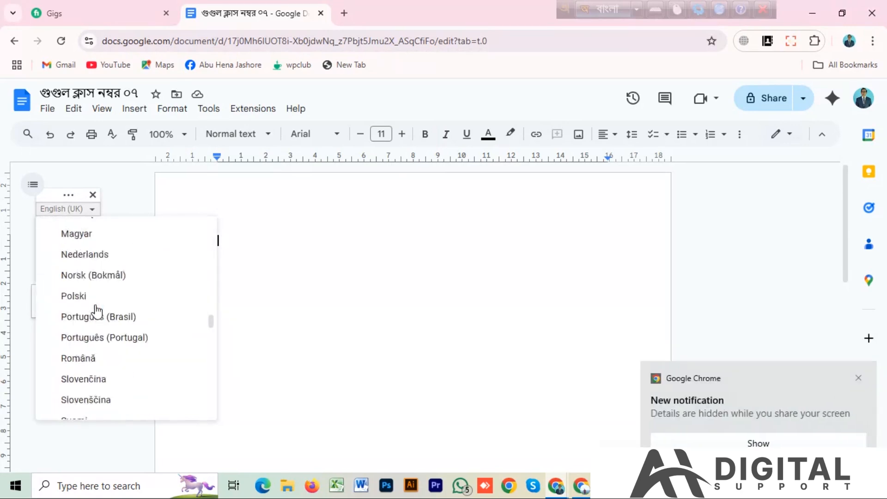
{"action": "scroll", "coordinate": [97, 310], "scroll_direction": "down", "scroll_amount": 5}
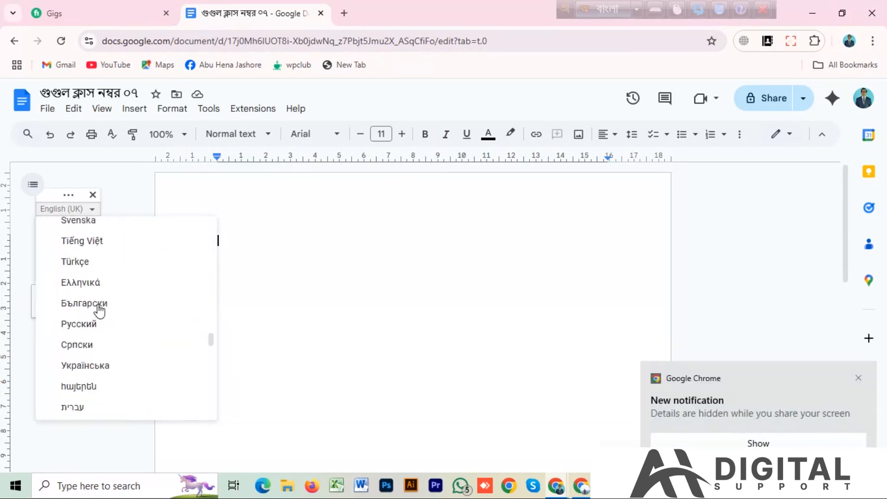
{"action": "scroll", "coordinate": [100, 311], "scroll_direction": "down", "scroll_amount": 8}
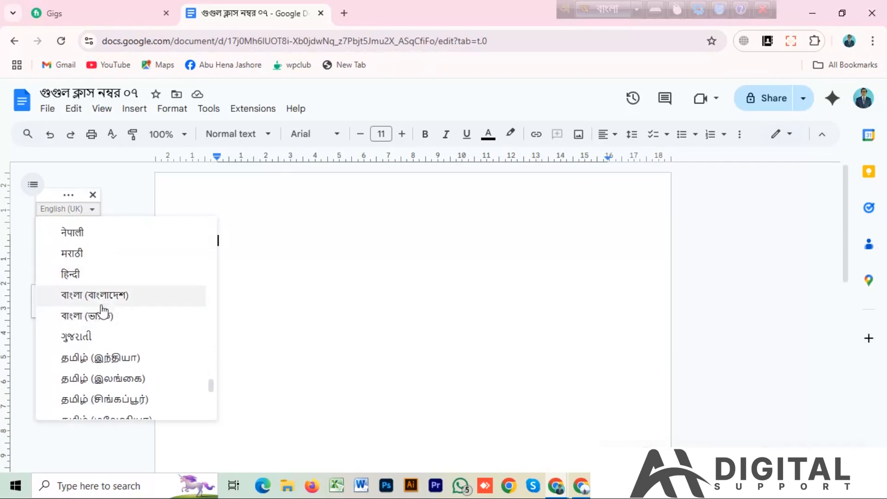
{"action": "left_click", "coordinate": [105, 300]}
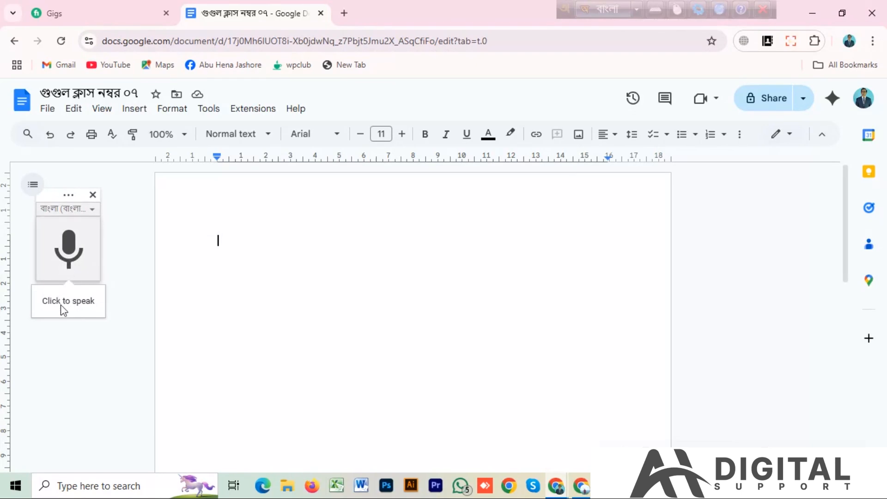
Step: Dictate the Bangla tuition-waiver application with microphone access allowed this time, and put the date ৯ এপ্রিল ২০২৫ on its own line
{"action": "left_click", "coordinate": [70, 249]}
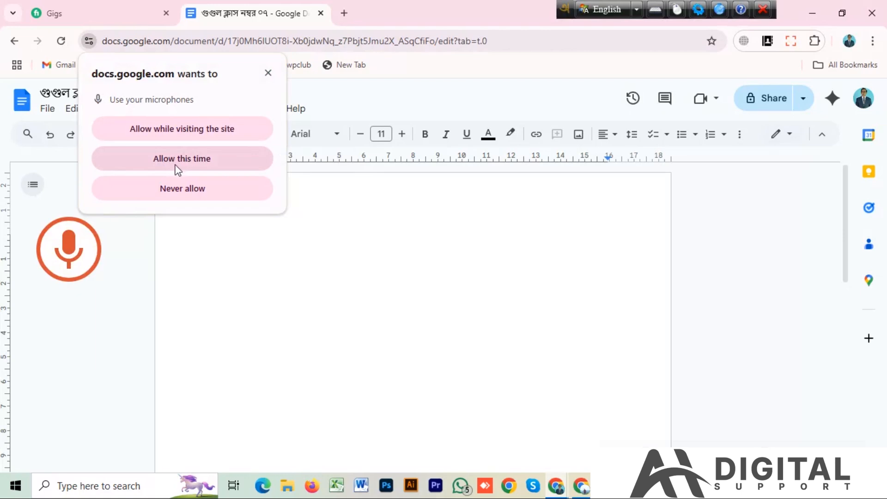
{"action": "left_click", "coordinate": [175, 166]}
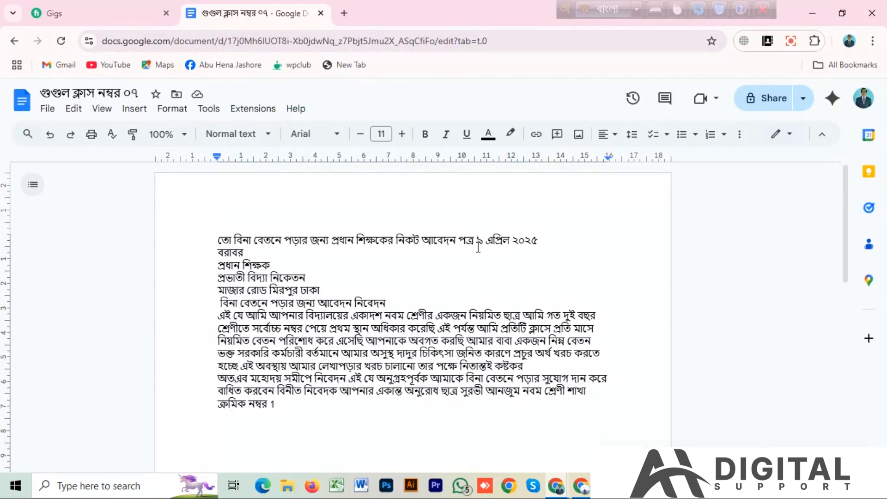
{"action": "key", "text": "Return"}
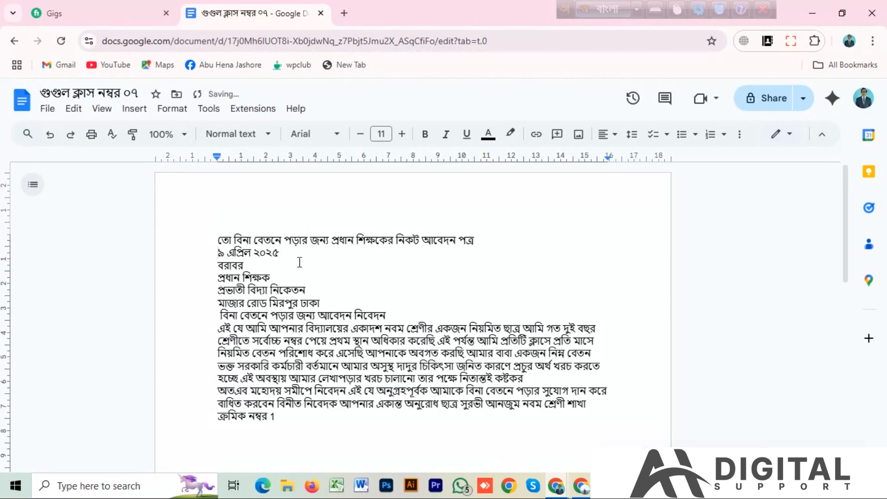
Step: Copy the application text from the date line to the end and paste it into a new ChatGPT prompt in a new tab
{"action": "left_click_drag", "start_coordinate": [216, 255], "coordinate": [424, 423]}
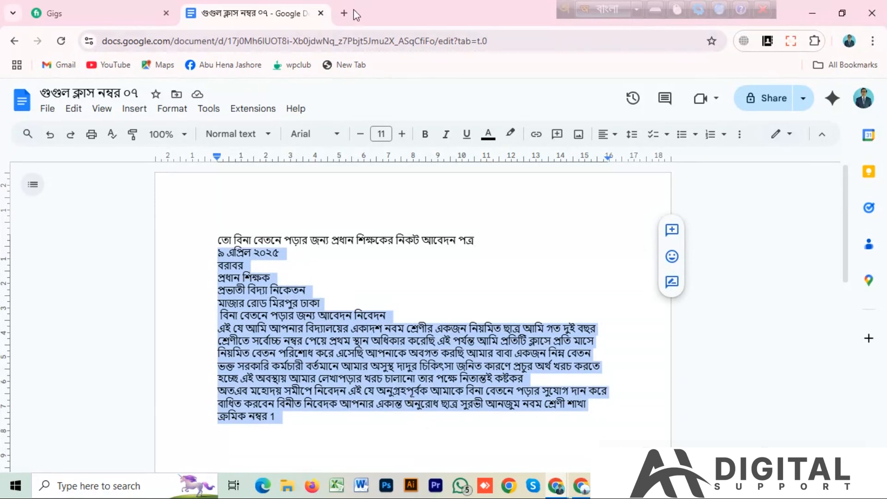
{"action": "left_click", "coordinate": [341, 14]}
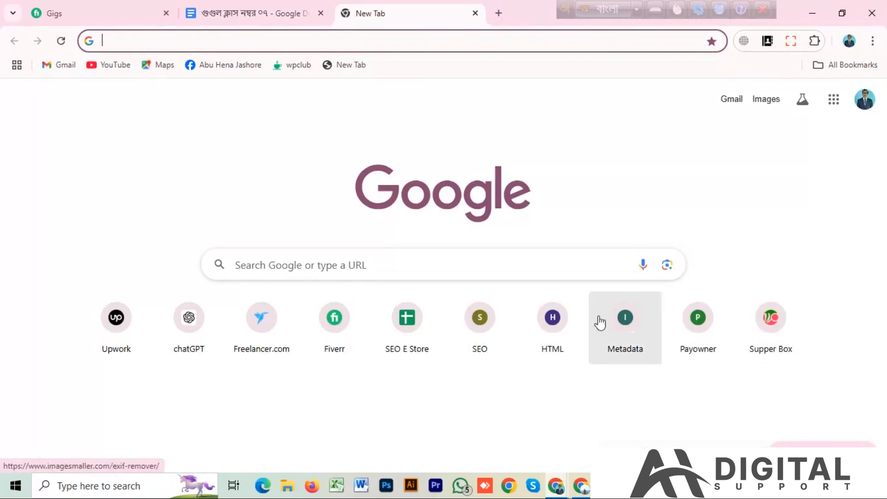
{"action": "left_click", "coordinate": [196, 332]}
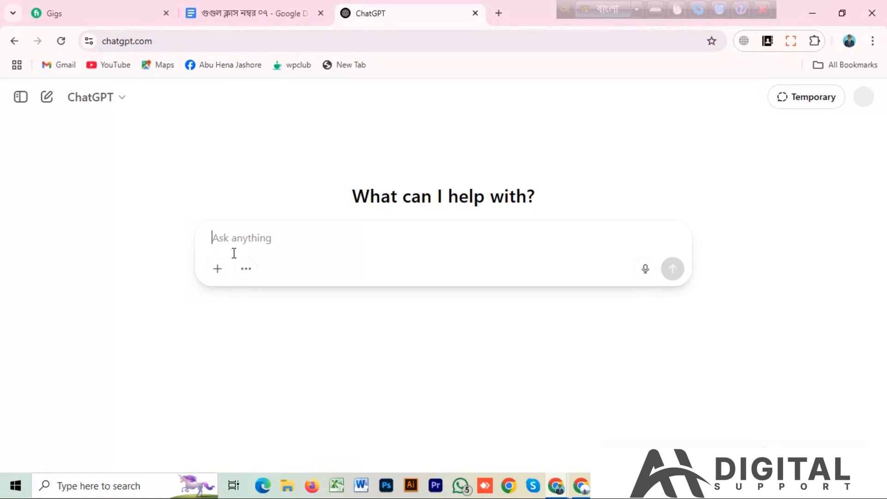
{"action": "key", "text": "ctrl+v"}
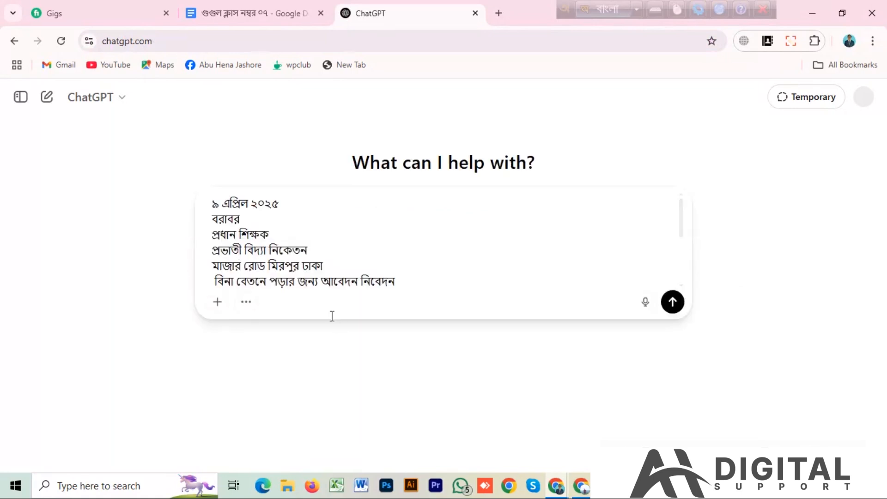
Step: Add the request "এভাবে সুন্দর করে মায়া লাগি আবেদন পত্র লিখে দাও" after the pasted application and send the prompt
{"action": "scroll", "coordinate": [307, 242], "scroll_direction": "down", "scroll_amount": 3}
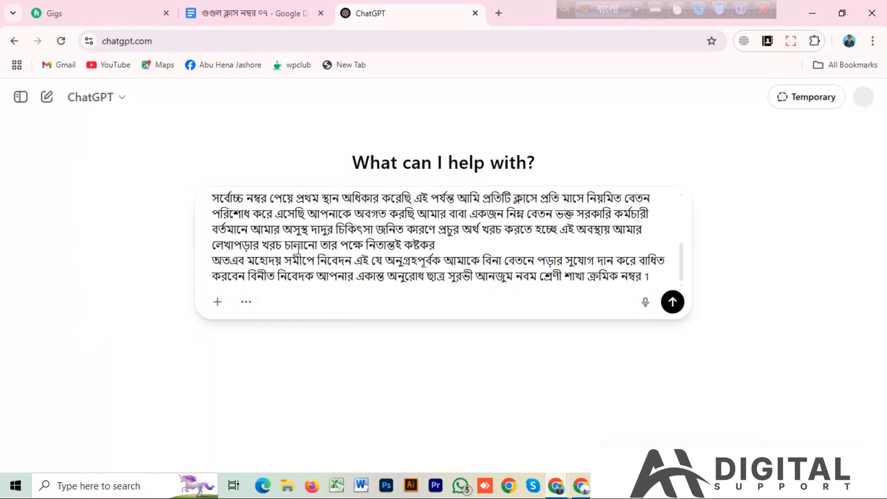
{"action": "scroll", "coordinate": [498, 254], "scroll_direction": "up", "scroll_amount": 2}
{"action": "scroll", "coordinate": [497, 253], "scroll_direction": "down", "scroll_amount": 2}
{"action": "type", "text": "e"}
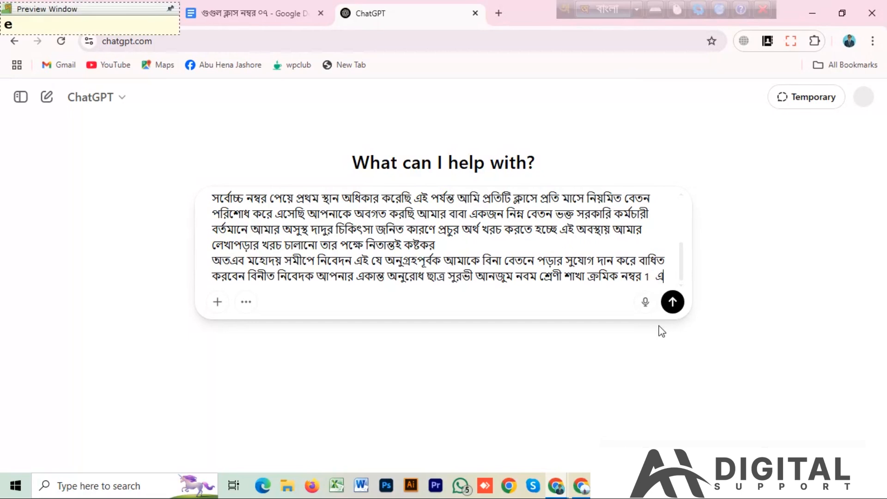
{"action": "type", "text": "va"}
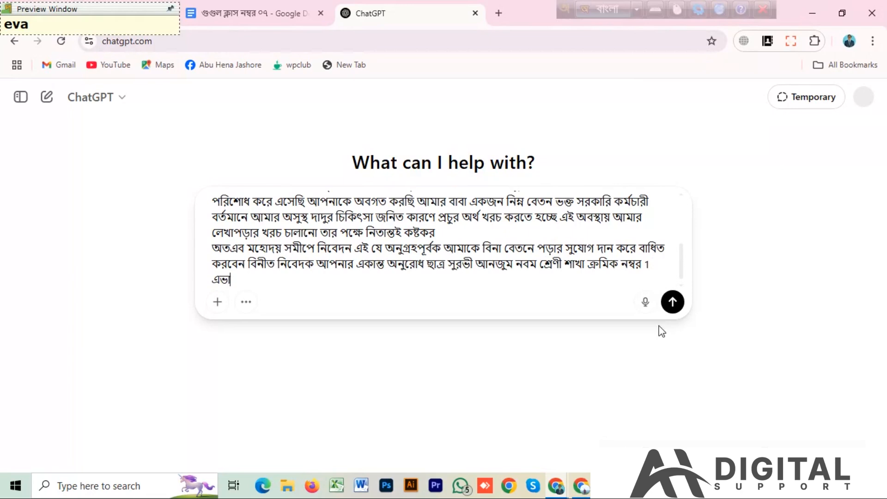
{"action": "type", "text": "be"}
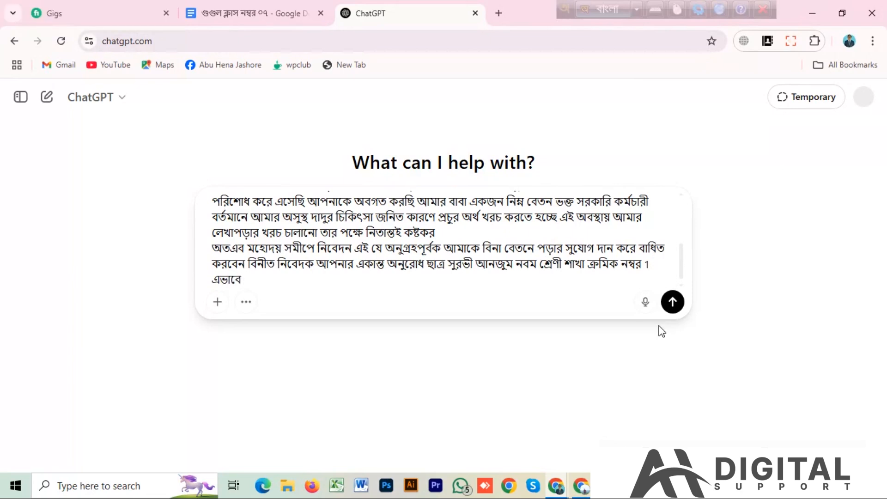
{"action": "type", "text": " su"}
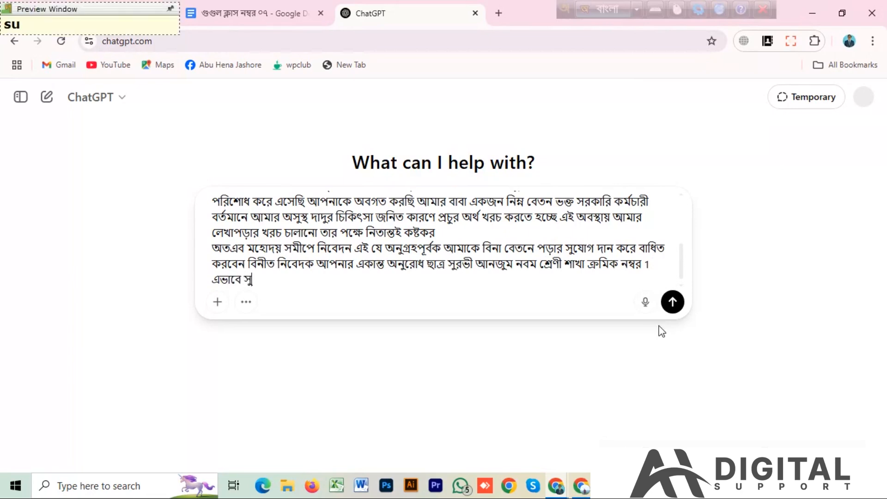
{"action": "type", "text": "ndor "}
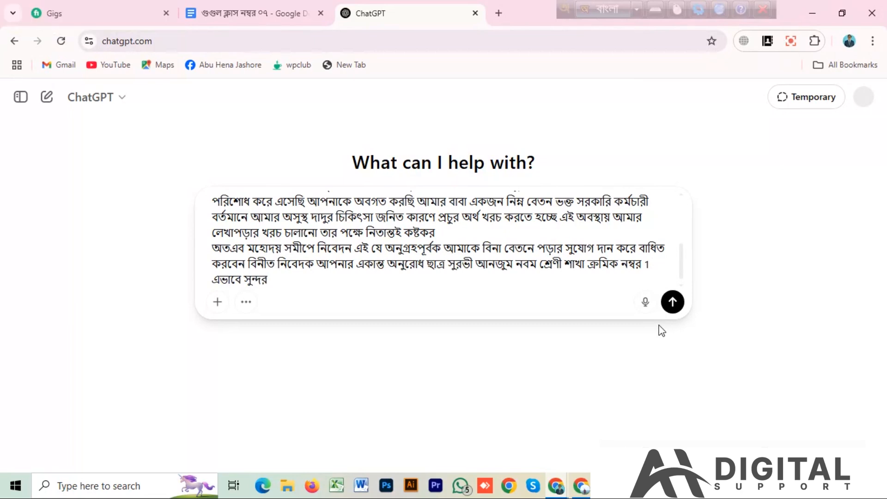
{"action": "type", "text": "k"}
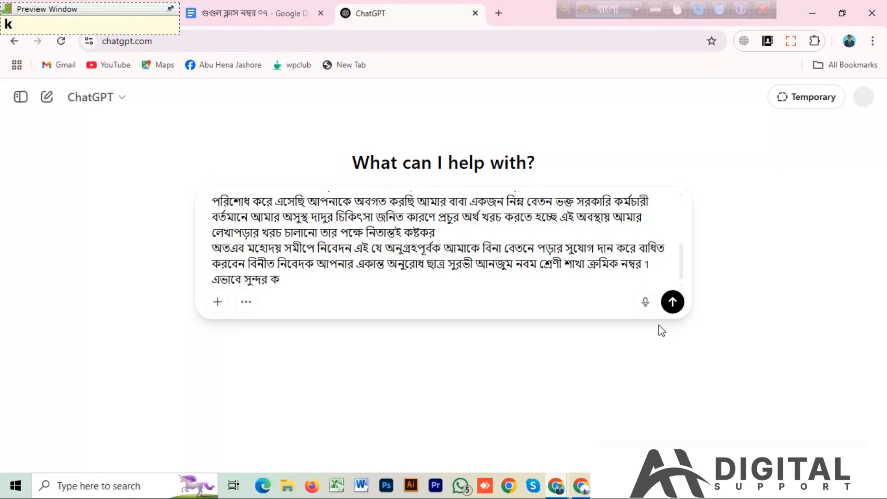
{"action": "type", "text": "ore "}
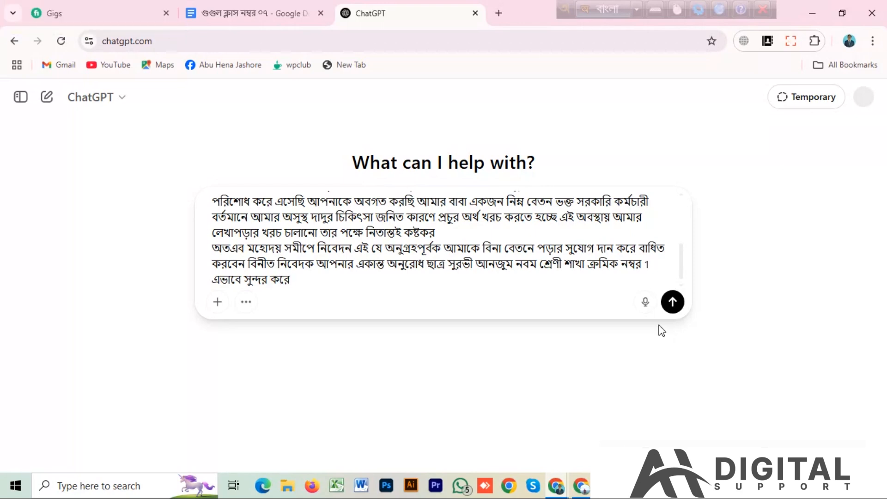
{"action": "type", "text": "ma"}
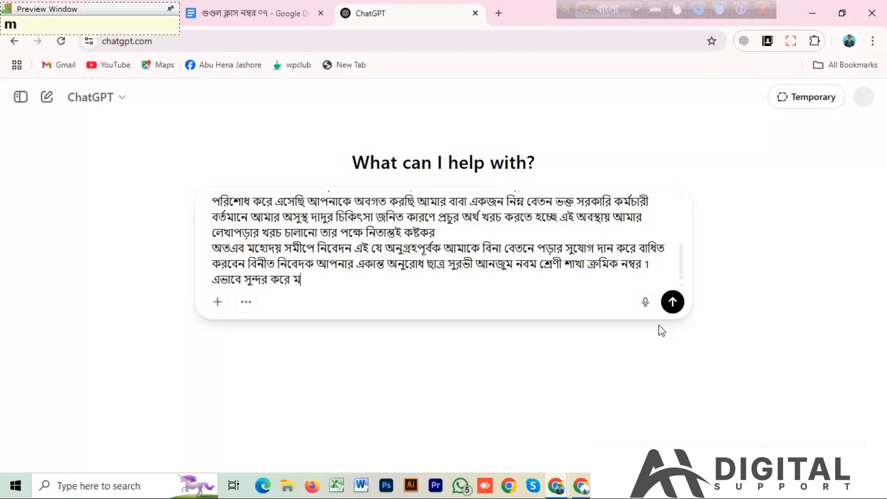
{"action": "type", "text": "ya "}
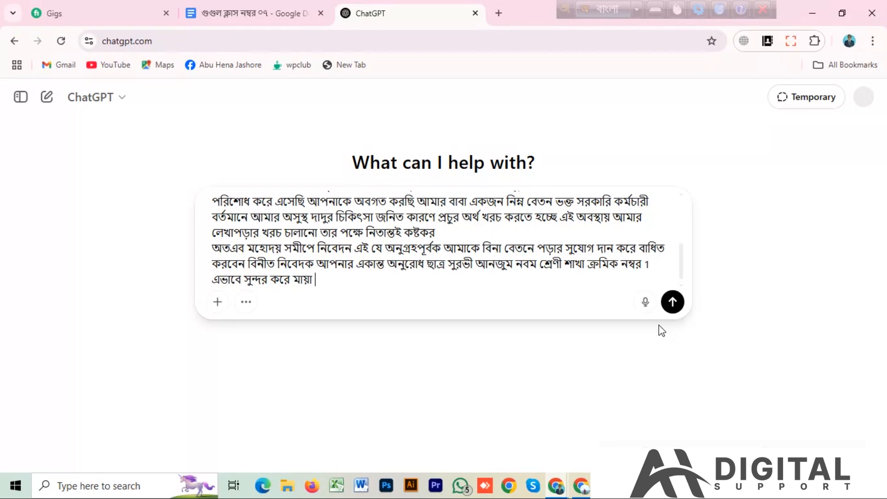
{"action": "type", "text": "lag"}
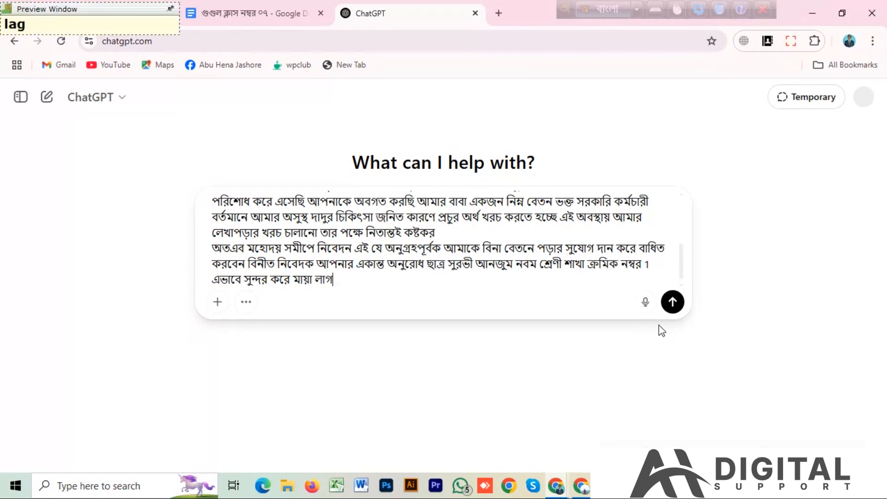
{"action": "type", "text": "i "}
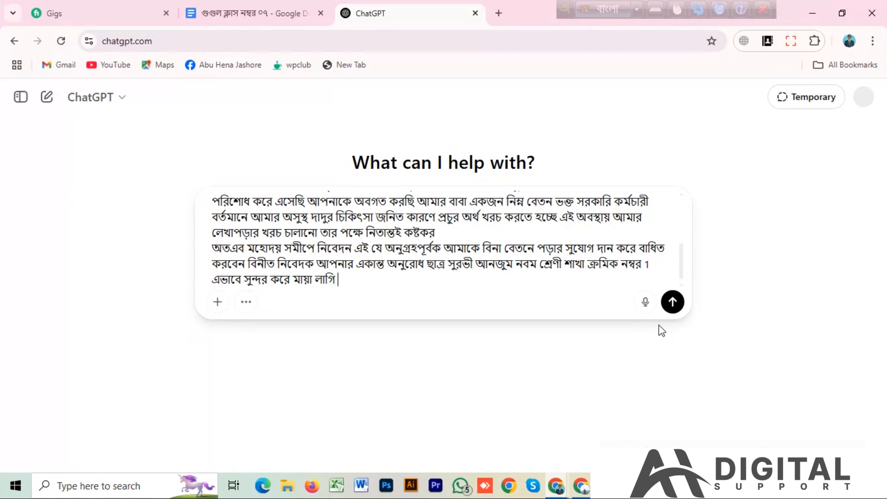
{"action": "type", "text": "ab"}
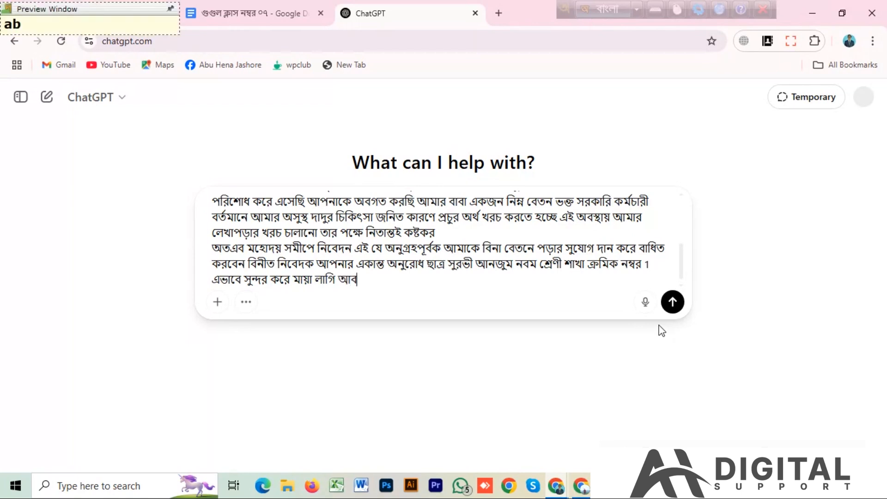
{"action": "type", "text": "edi"}
{"action": "key", "text": "BackSpace"}
{"action": "type", "text": "on "}
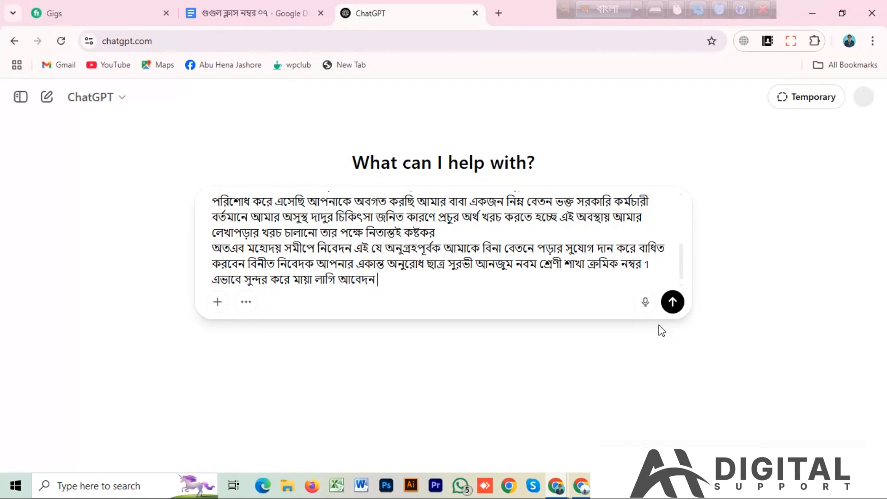
{"action": "type", "text": "pot"}
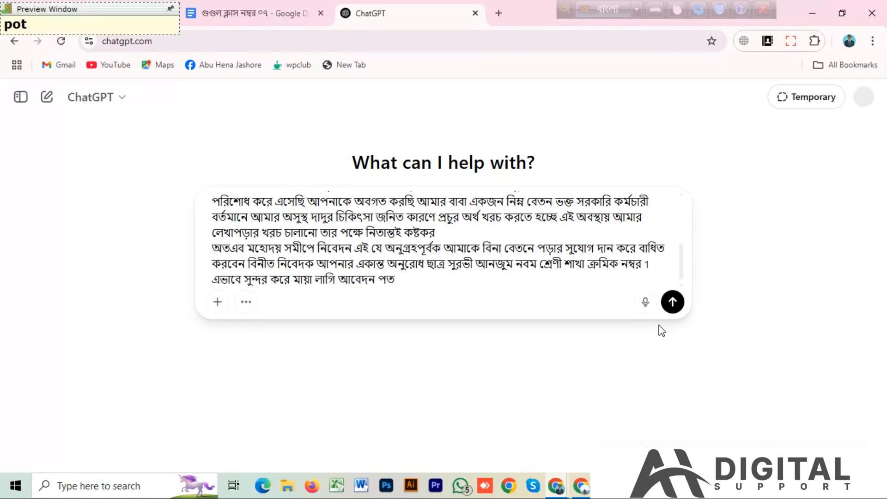
{"action": "type", "text": "e"}
{"action": "key", "text": "Escape"}
{"action": "key", "text": "BackSpace"}
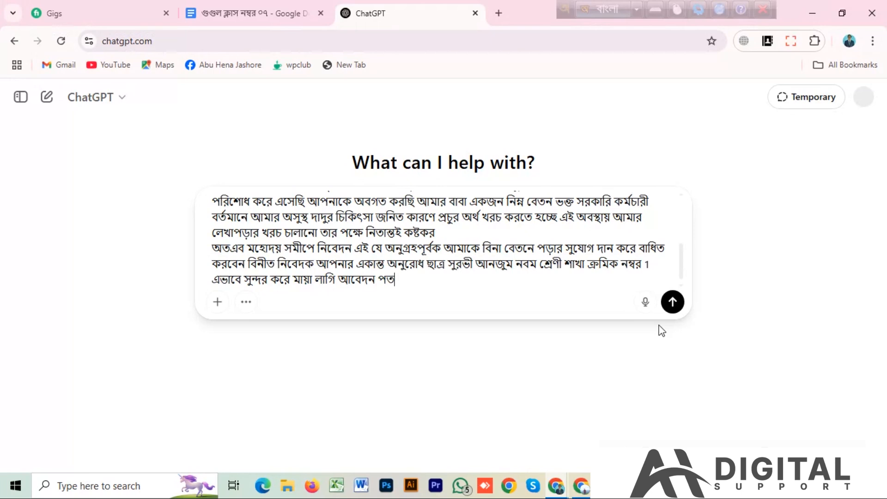
{"action": "key", "text": "BackSpace"}
{"action": "type", "text": "tro li"}
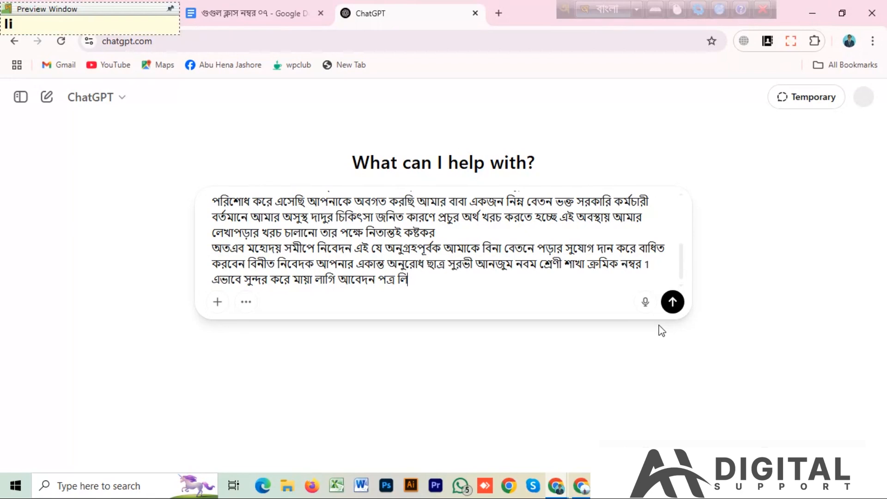
{"action": "type", "text": "khe "}
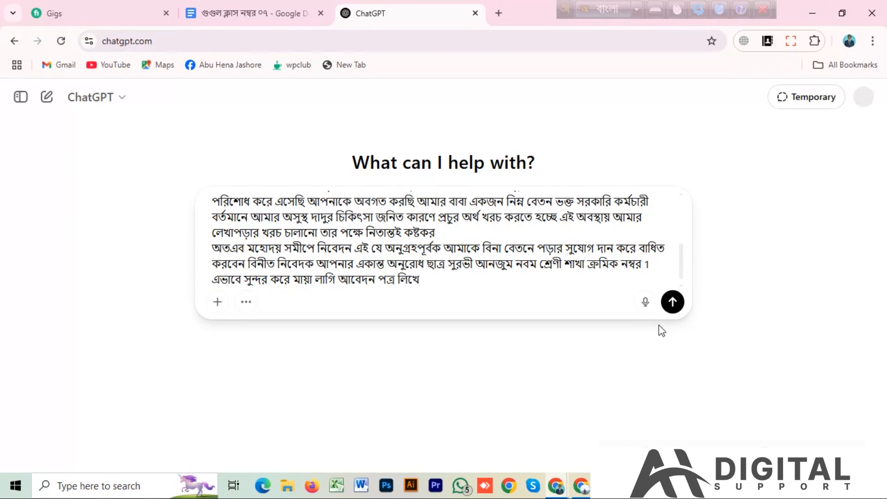
{"action": "type", "text": "dao"}
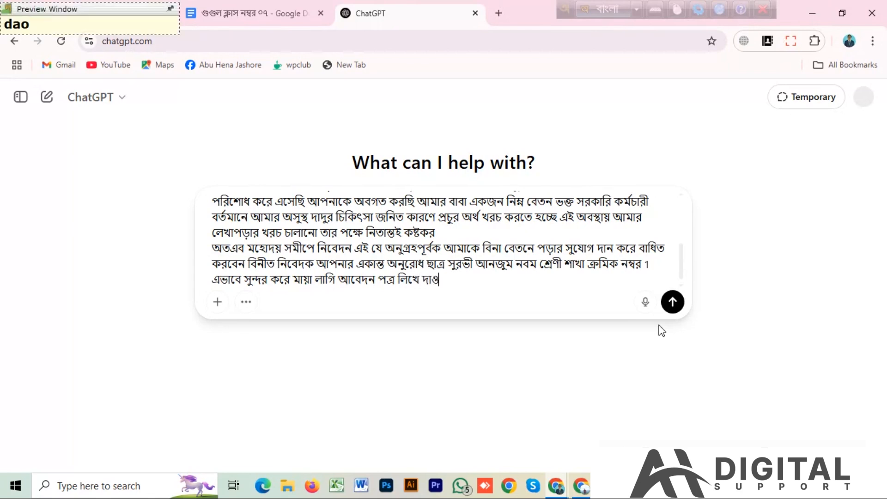
{"action": "key", "text": "Return"}
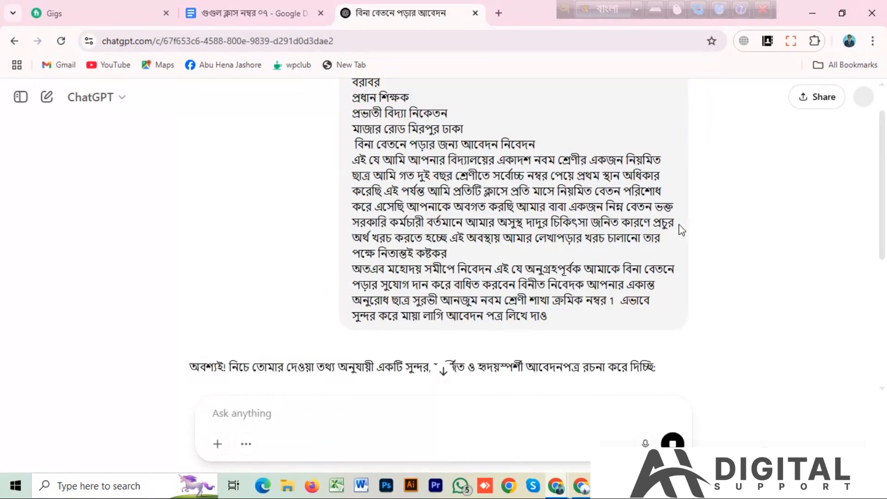
Step: Copy the rewritten application from ChatGPT's reply, from the তারিখ line to the roll number, and paste it over the dictated text in the document
{"action": "scroll", "coordinate": [631, 253], "scroll_direction": "down", "scroll_amount": 6}
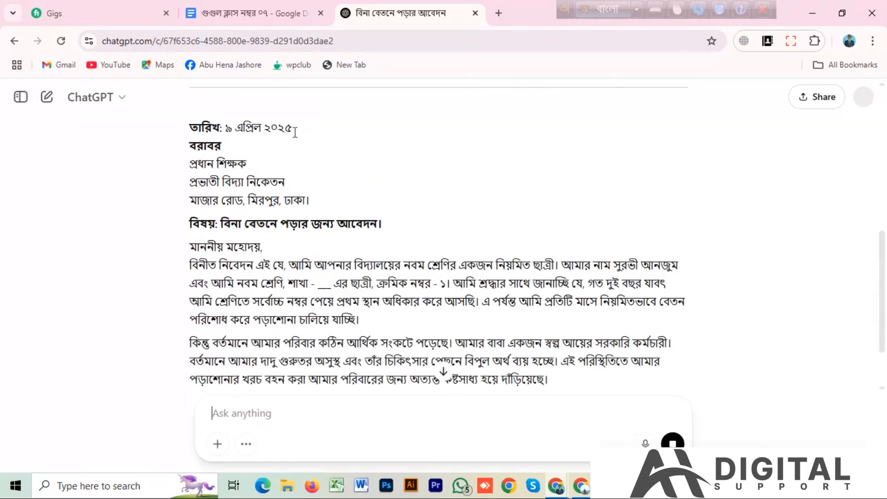
{"action": "scroll", "coordinate": [370, 249], "scroll_direction": "down", "scroll_amount": 4}
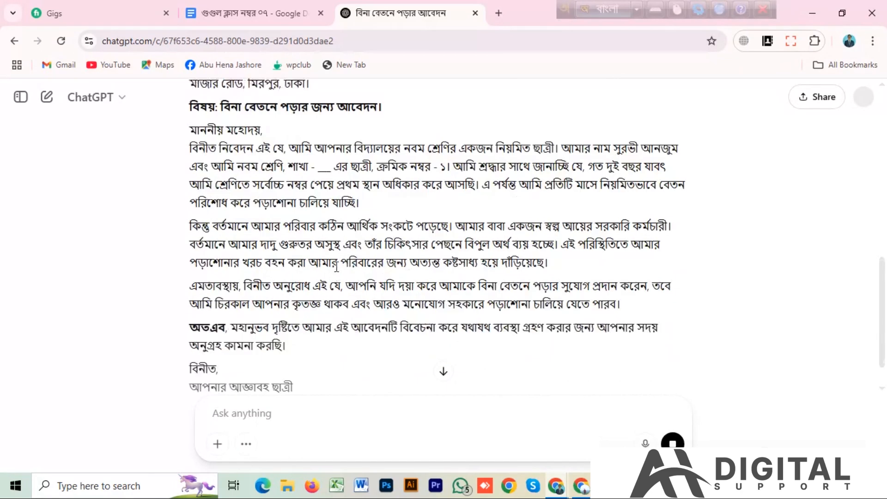
{"action": "scroll", "coordinate": [377, 276], "scroll_direction": "down", "scroll_amount": 3}
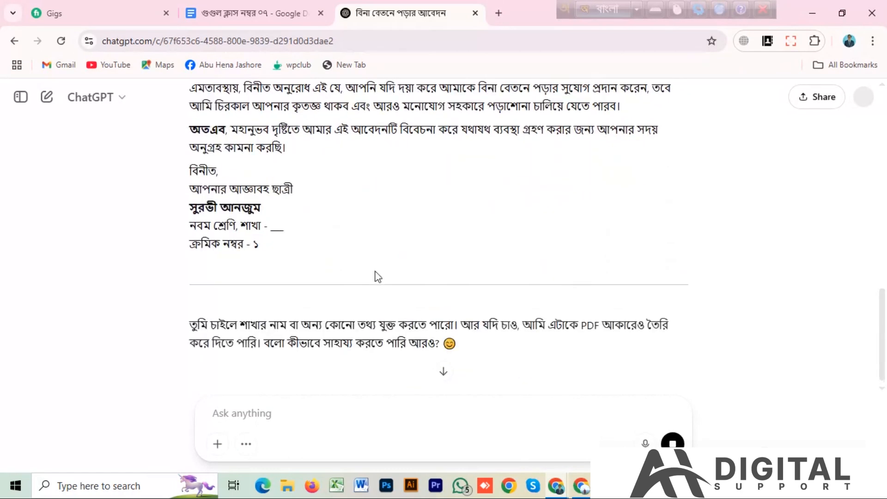
{"action": "scroll", "coordinate": [405, 265], "scroll_direction": "up", "scroll_amount": 10}
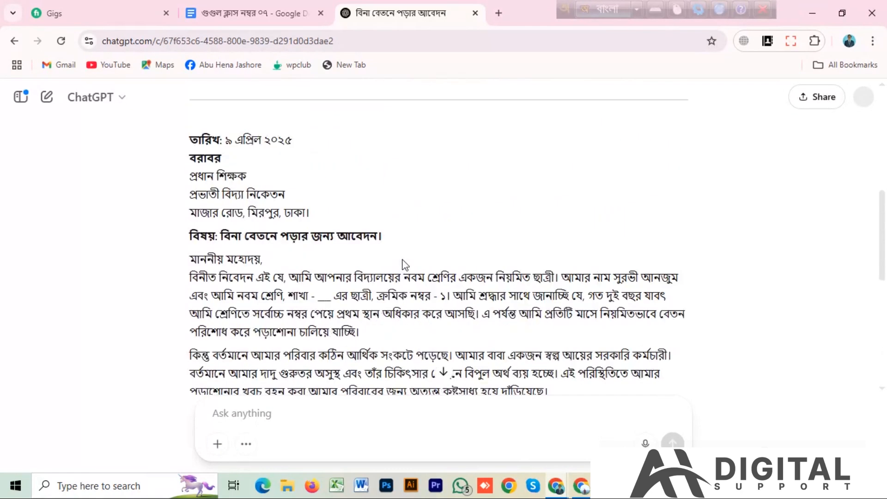
{"action": "left_click_drag", "start_coordinate": [194, 204], "coordinate": [281, 213]}
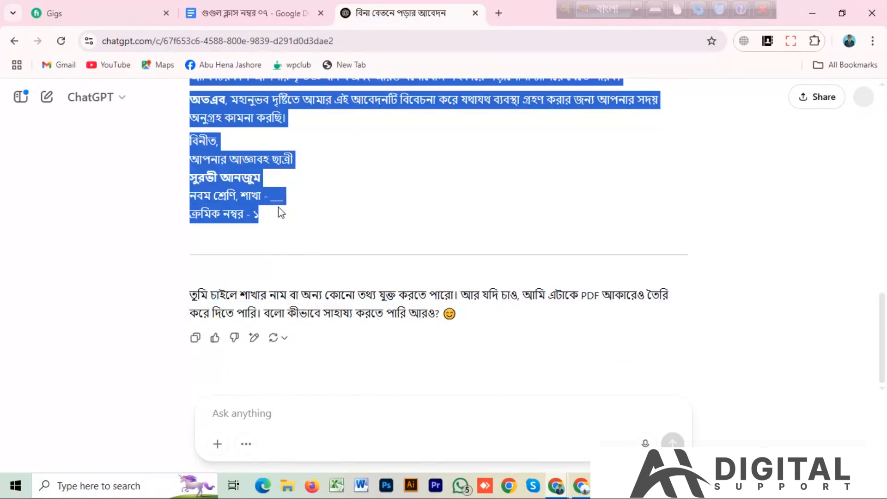
{"action": "left_click", "coordinate": [244, 14]}
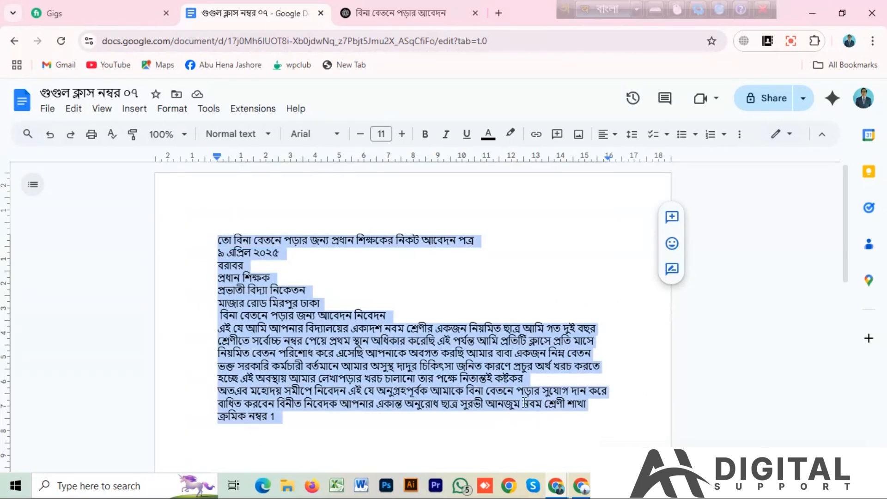
{"action": "key", "text": "ctrl+v"}
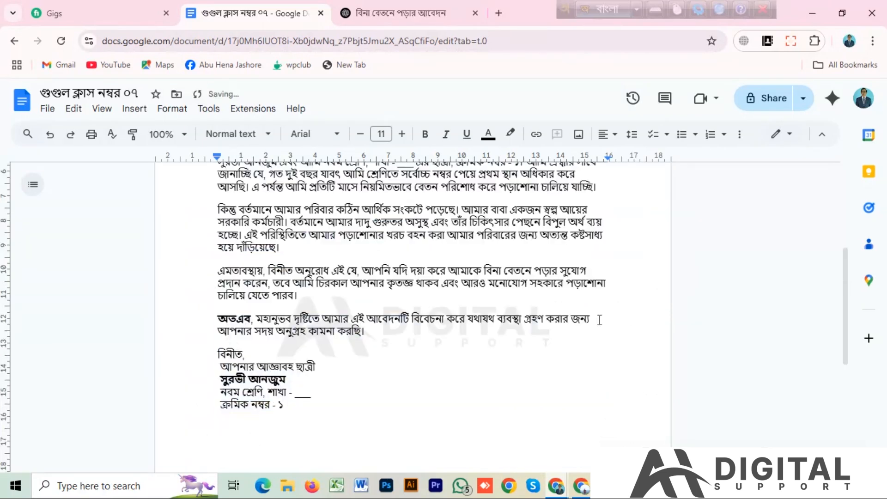
{"action": "scroll", "coordinate": [423, 331], "scroll_direction": "up", "scroll_amount": 5}
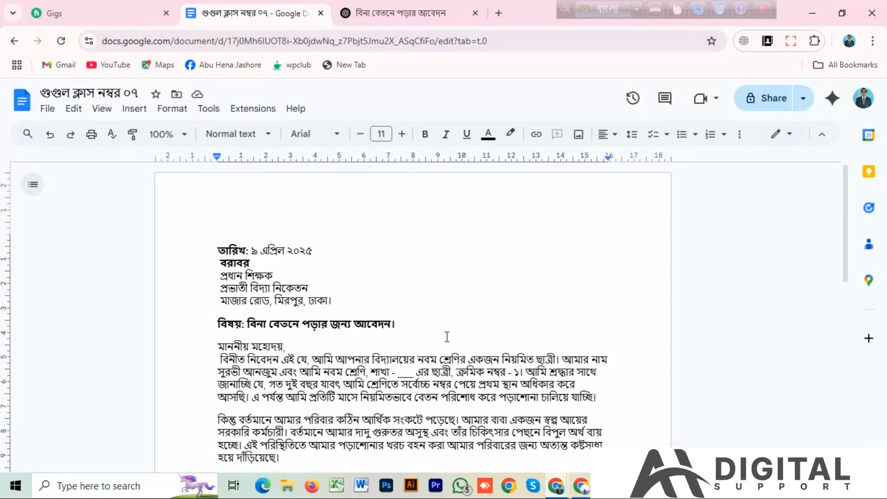
{"action": "scroll", "coordinate": [278, 359], "scroll_direction": "down", "scroll_amount": 1}
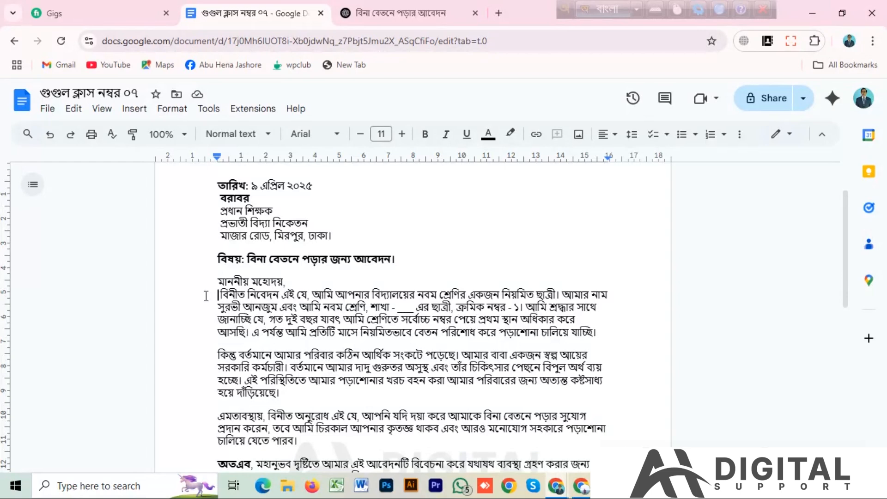
{"action": "key", "text": "Return"}
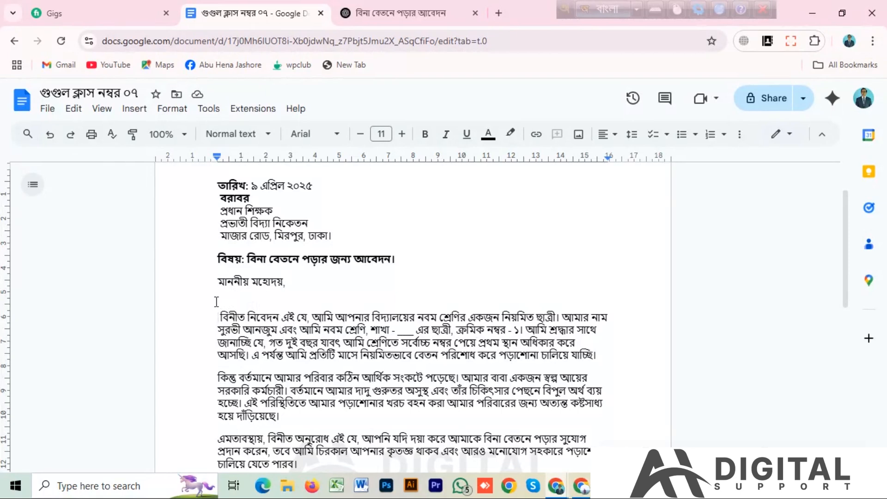
{"action": "key", "text": "BackSpace"}
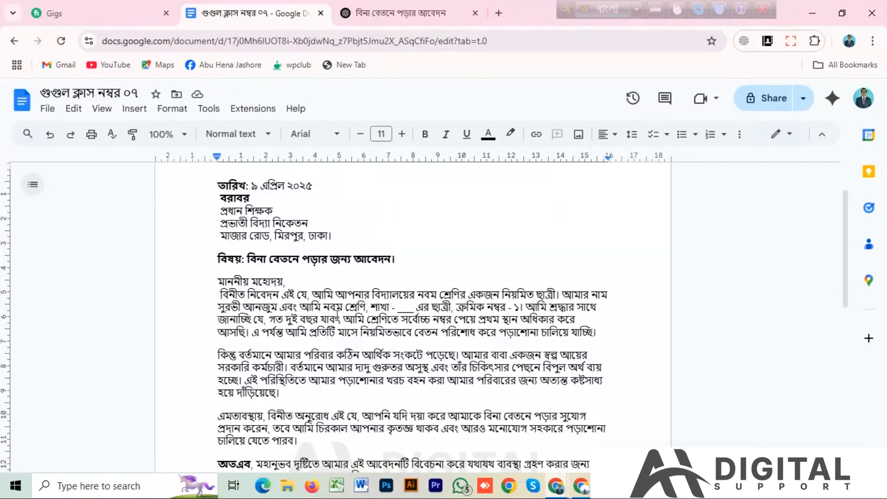
Step: Replace the section blank in the letter's opening paragraph with ক and add a leading ০ to its roll number
{"action": "double_click", "coordinate": [413, 307]}
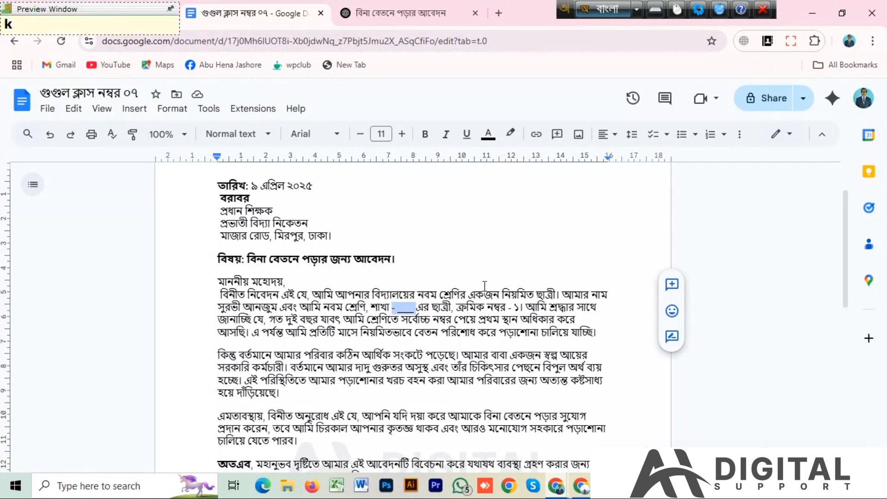
{"action": "type", "text": "ক"}
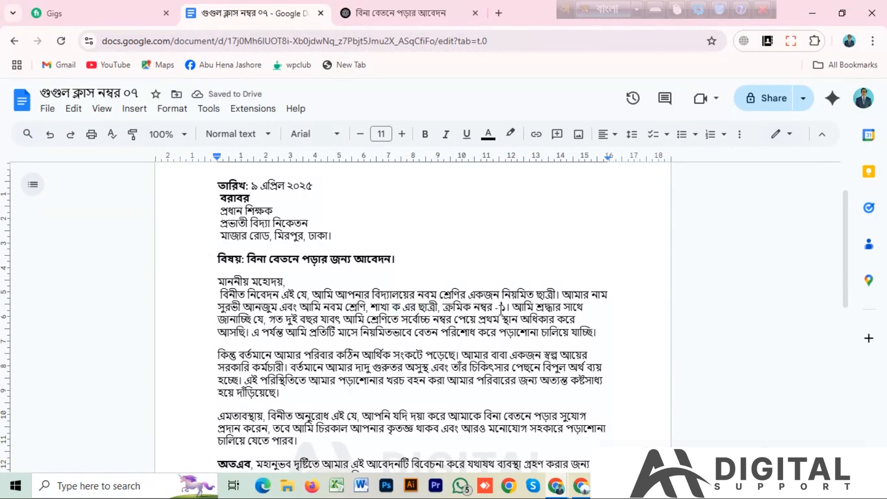
{"action": "left_click", "coordinate": [501, 308]}
{"action": "type", "text": "০"}
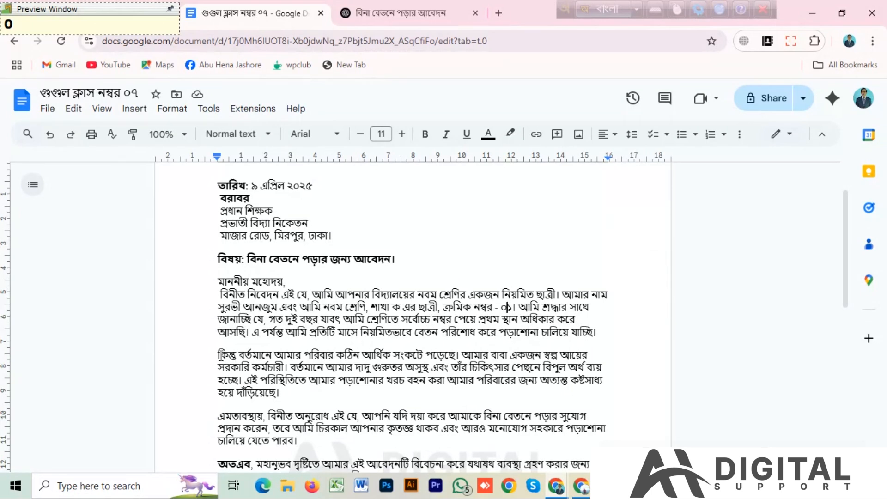
Step: Remove the gap before the কিন্তু বর্তমানে paragraph and join the এমতাবস্থায় paragraph onto the end of it
{"action": "scroll", "coordinate": [350, 356], "scroll_direction": "down", "scroll_amount": 2}
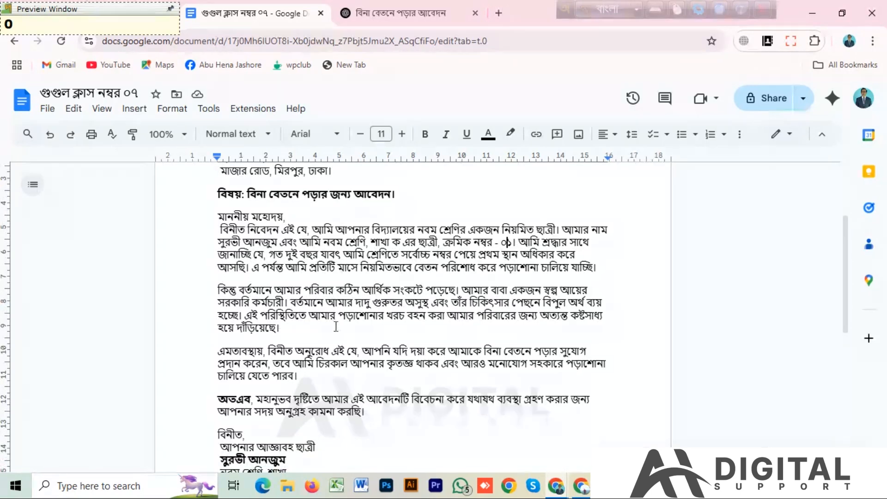
{"action": "scroll", "coordinate": [446, 324], "scroll_direction": "down", "scroll_amount": 2}
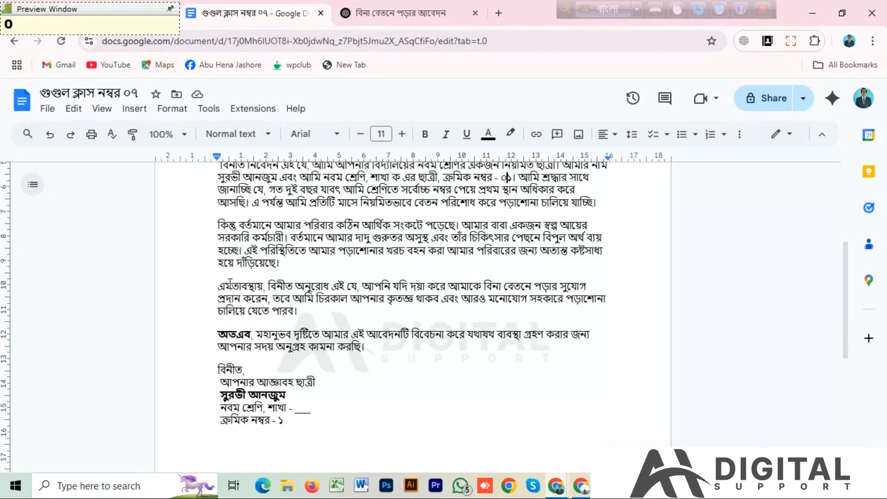
{"action": "scroll", "coordinate": [341, 243], "scroll_direction": "up", "scroll_amount": 2}
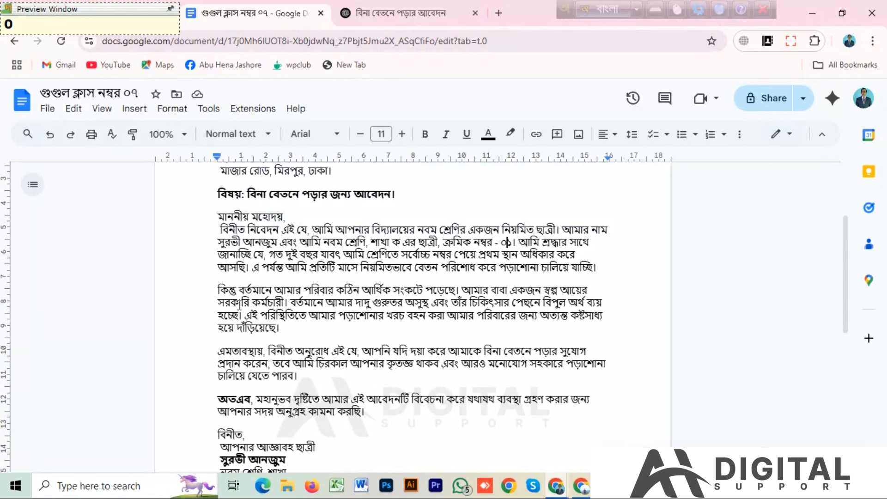
{"action": "left_click", "coordinate": [217, 290]}
{"action": "key", "text": "BackSpace"}
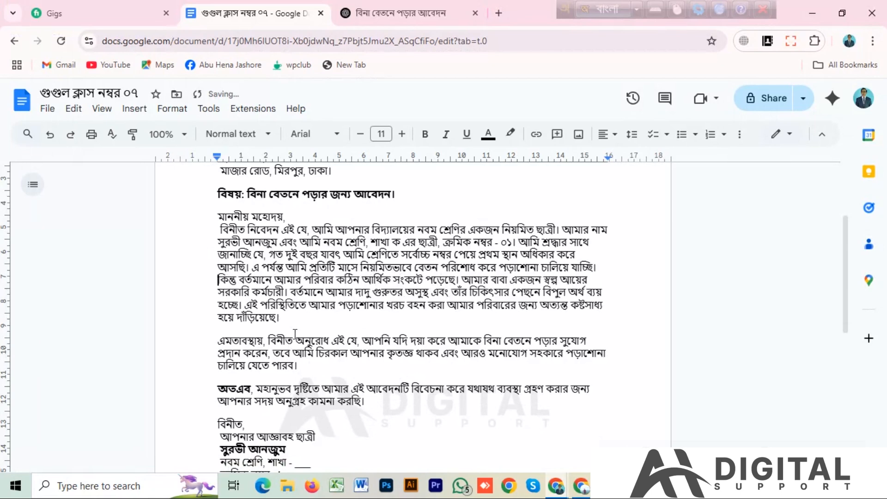
{"action": "left_click", "coordinate": [219, 342]}
{"action": "key", "text": "BackSpace"}
{"action": "key", "text": "BackSpace"}
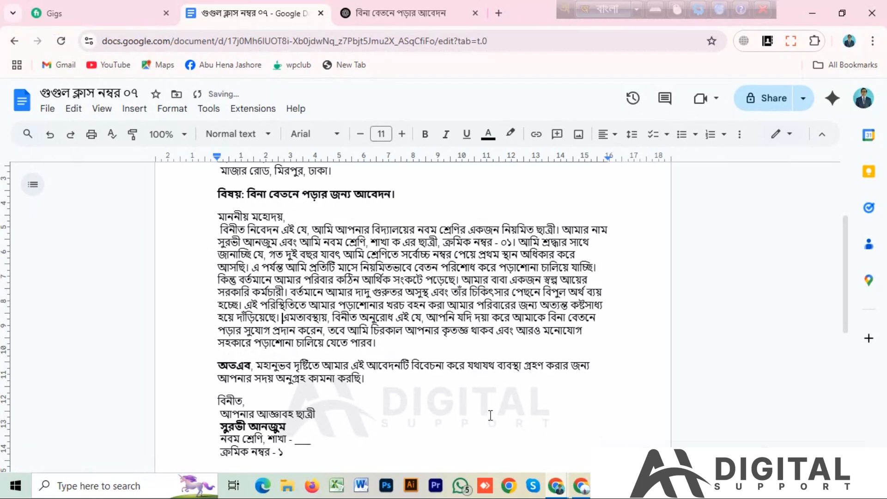
Step: Set the line spacing of the salutation and the body text to Double
{"action": "scroll", "coordinate": [416, 407], "scroll_direction": "down", "scroll_amount": 5}
{"action": "scroll", "coordinate": [397, 394], "scroll_direction": "up", "scroll_amount": 4}
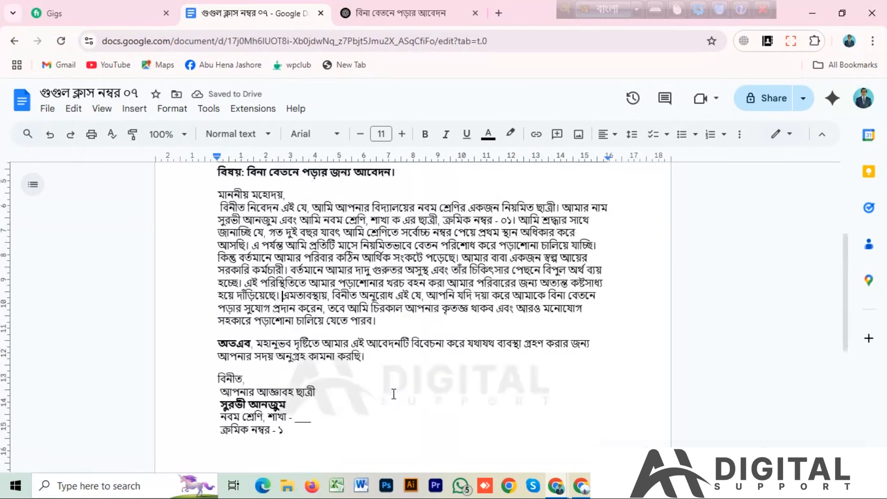
{"action": "scroll", "coordinate": [393, 393], "scroll_direction": "up", "scroll_amount": 2}
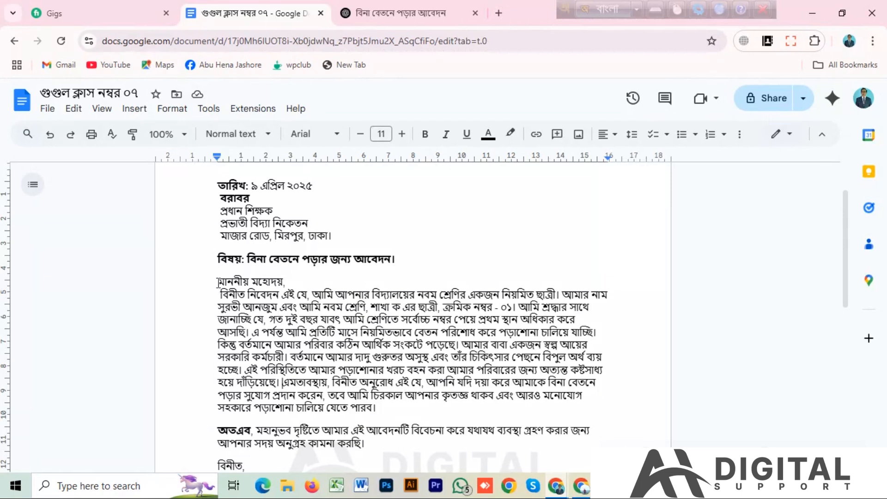
{"action": "left_click_drag", "start_coordinate": [218, 283], "coordinate": [644, 295]}
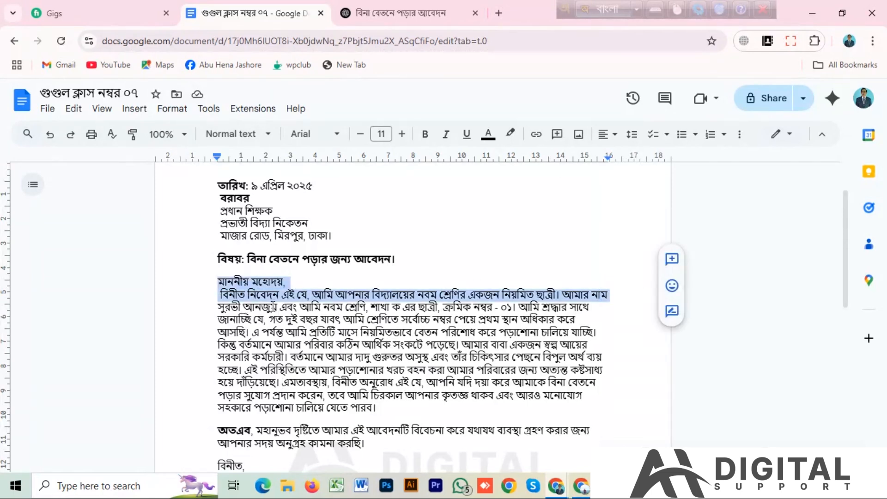
{"action": "left_click", "coordinate": [633, 136]}
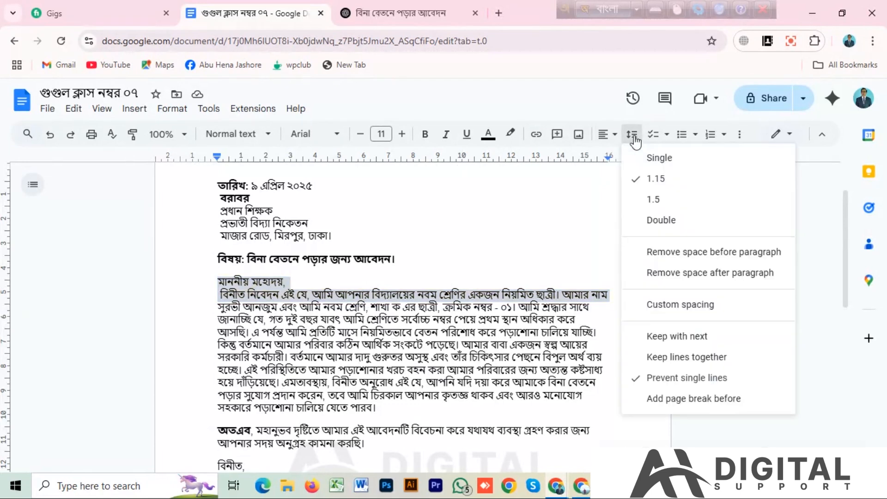
{"action": "left_click", "coordinate": [661, 221]}
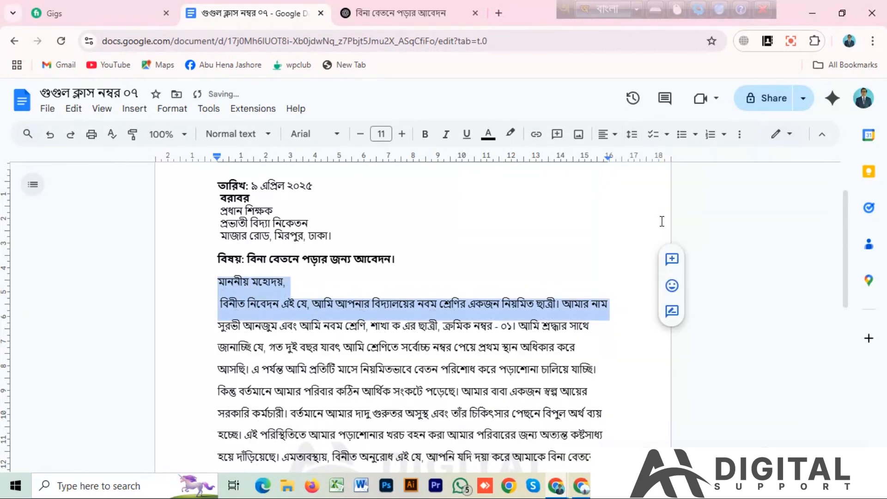
{"action": "left_click", "coordinate": [567, 259]}
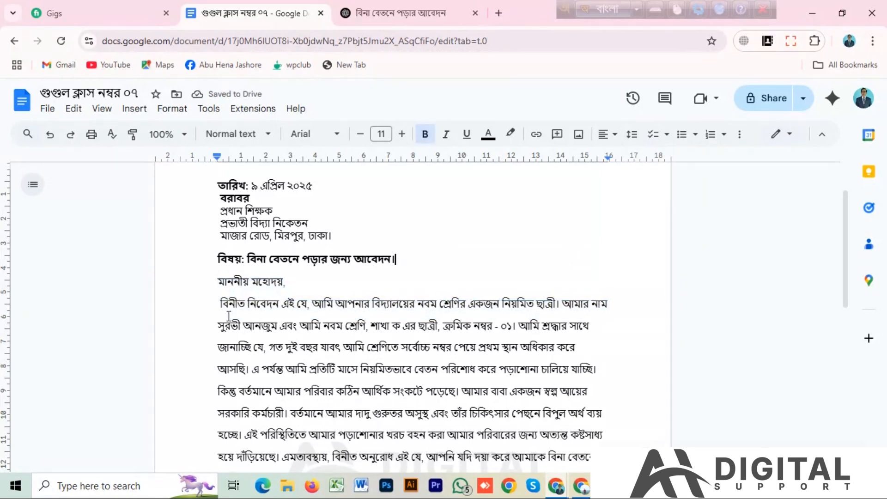
Step: Make the salutation মাননীয় মহোদয় bold
{"action": "left_click_drag", "start_coordinate": [218, 283], "coordinate": [328, 288]}
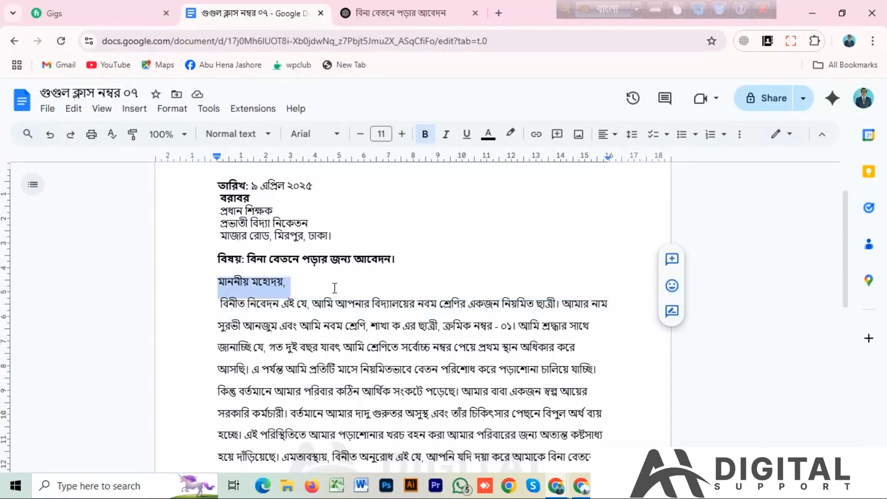
{"action": "left_click", "coordinate": [425, 134]}
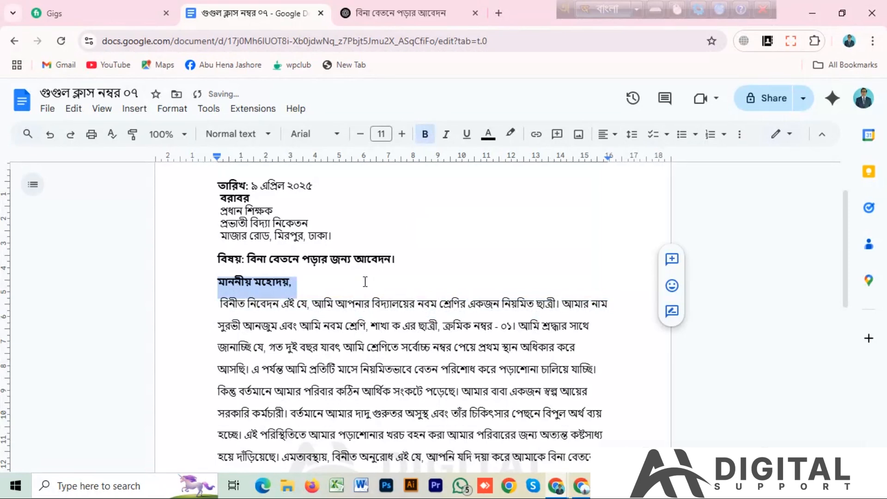
{"action": "left_click", "coordinate": [371, 280]}
Step: Set the body text below the salutation to Single line spacing and justify it
{"action": "left_click_drag", "start_coordinate": [218, 304], "coordinate": [583, 375]}
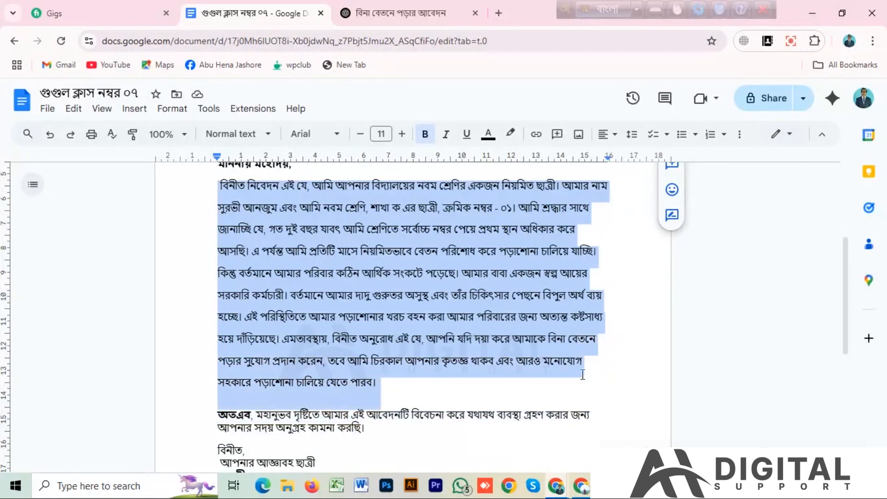
{"action": "left_click", "coordinate": [633, 135]}
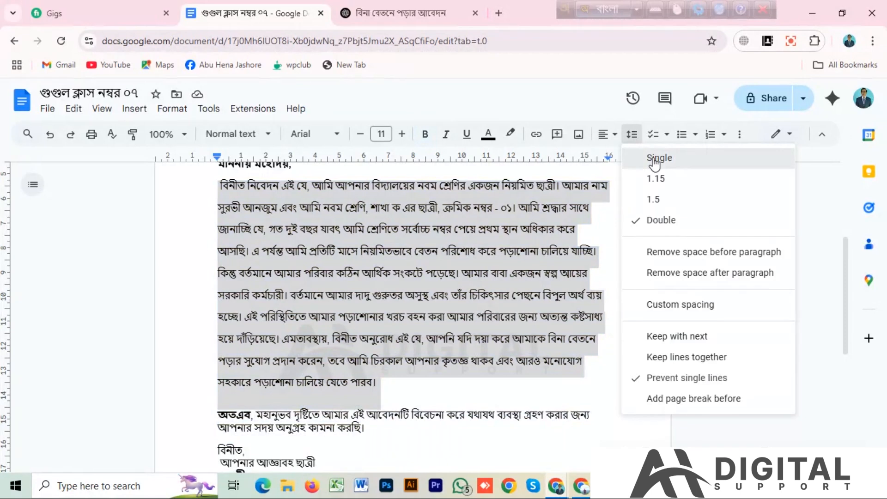
{"action": "left_click", "coordinate": [652, 158]}
{"action": "scroll", "coordinate": [450, 358], "scroll_direction": "up", "scroll_amount": 3}
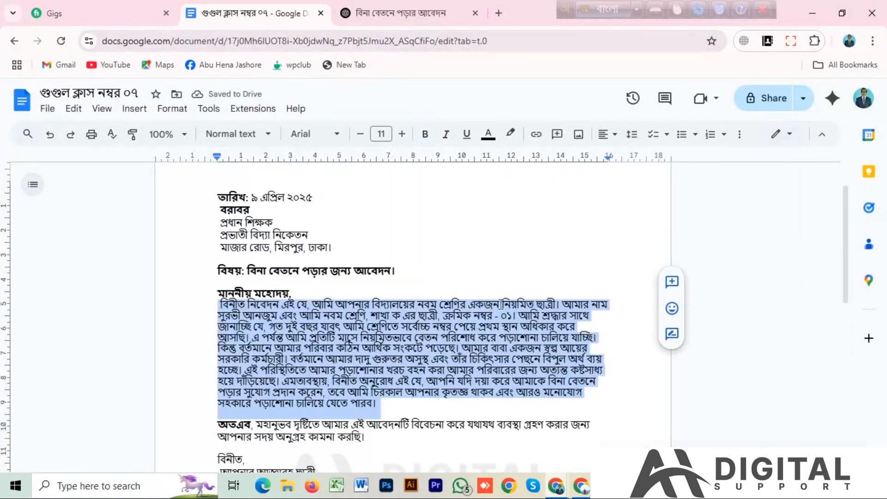
{"action": "left_click", "coordinate": [605, 139]}
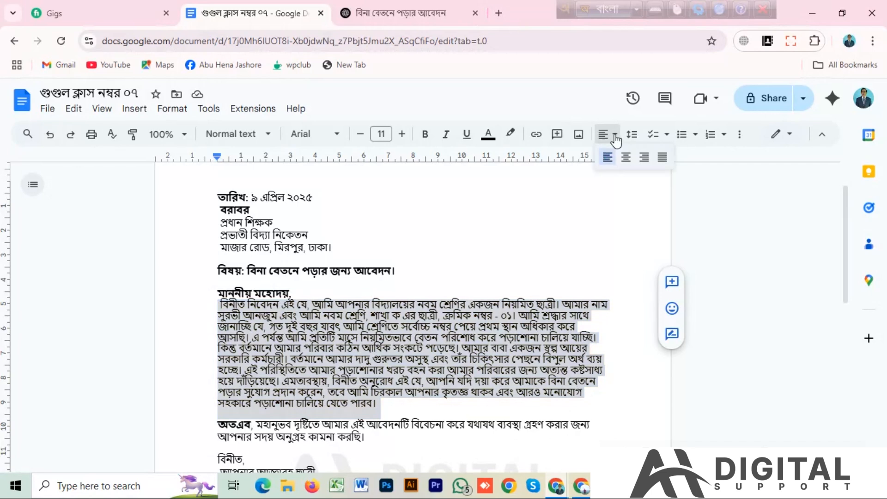
{"action": "left_click", "coordinate": [664, 158]}
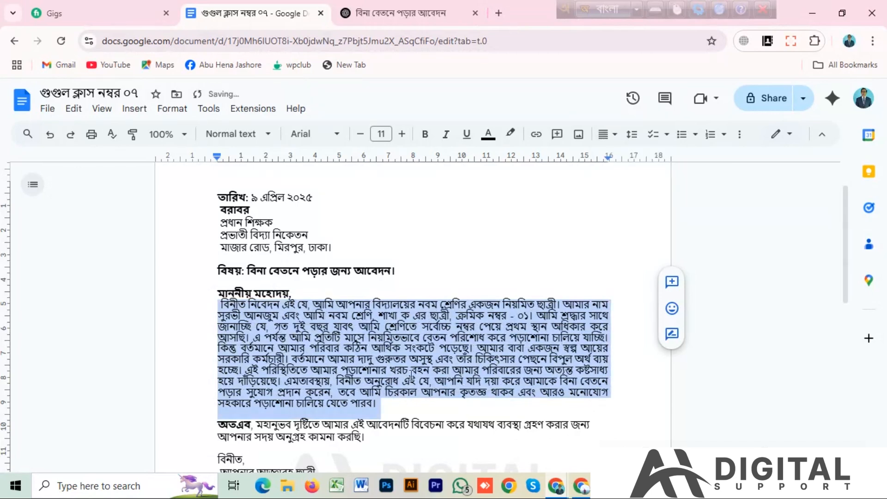
{"action": "left_click", "coordinate": [440, 283]}
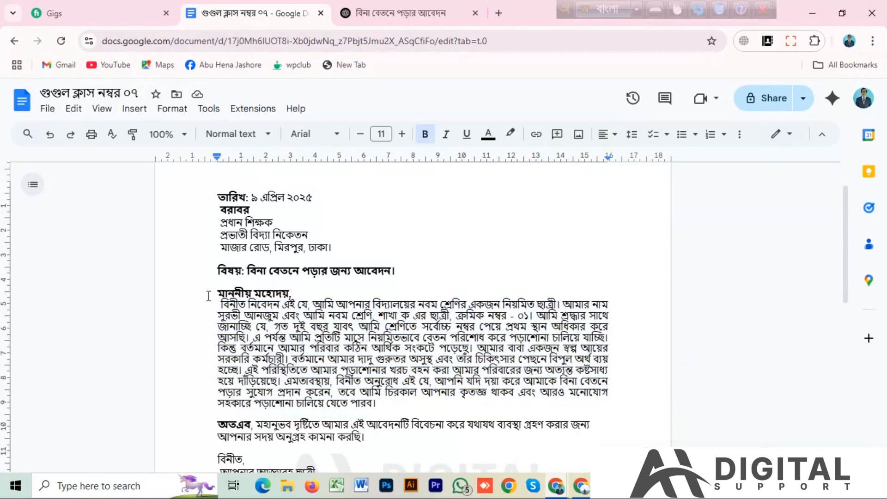
Step: Set the line spacing of the body paragraph below the salutation to 1.5
{"action": "left_click_drag", "start_coordinate": [213, 294], "coordinate": [618, 302]}
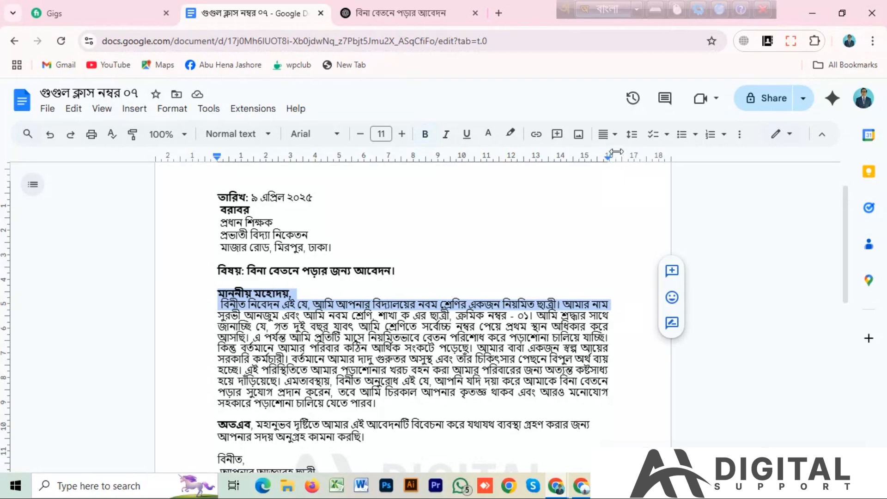
{"action": "left_click", "coordinate": [637, 137]}
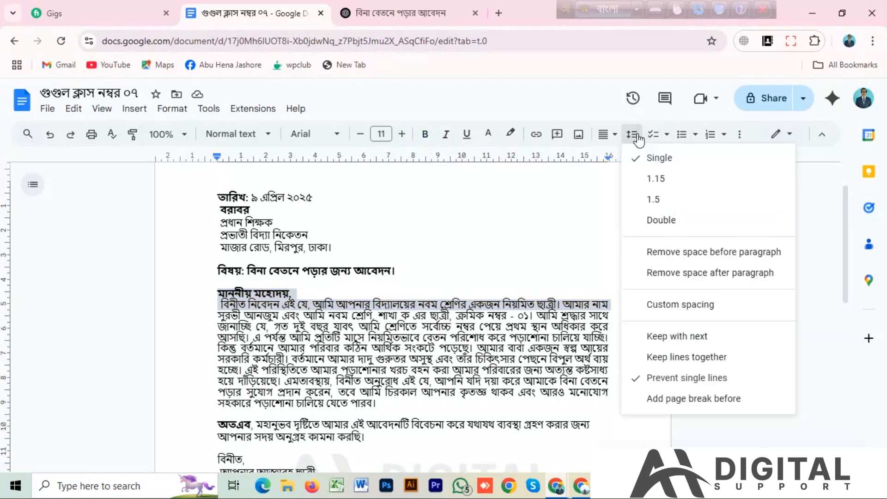
{"action": "left_click", "coordinate": [655, 179]}
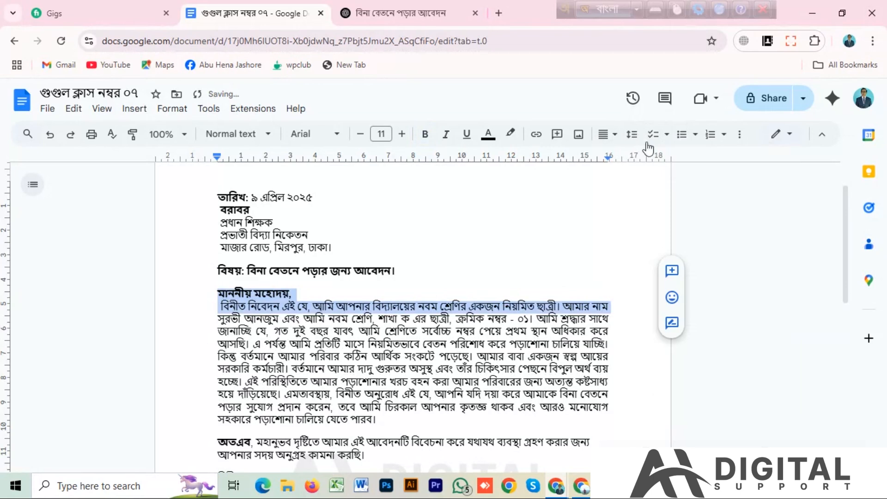
{"action": "left_click", "coordinate": [633, 137]}
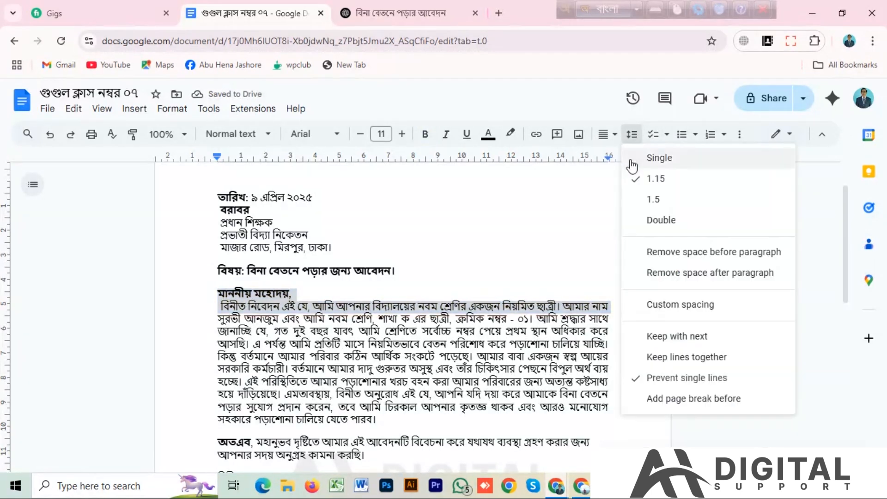
{"action": "left_click", "coordinate": [653, 201]}
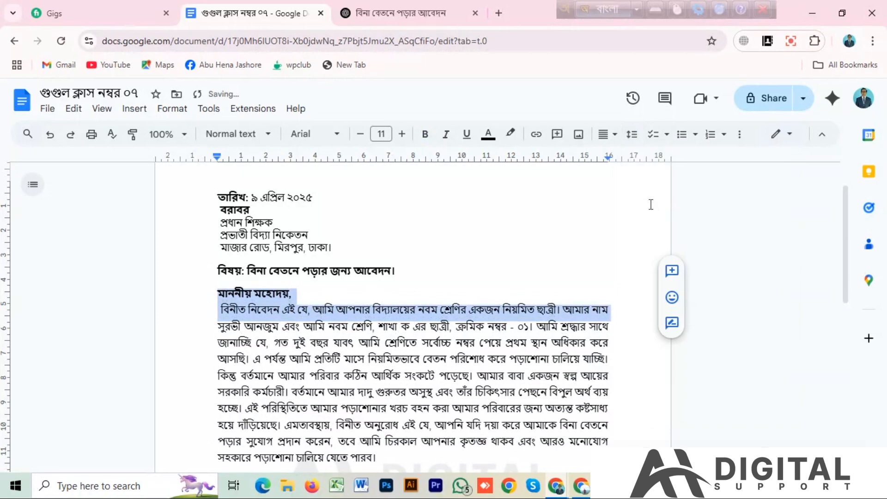
{"action": "left_click", "coordinate": [605, 222]}
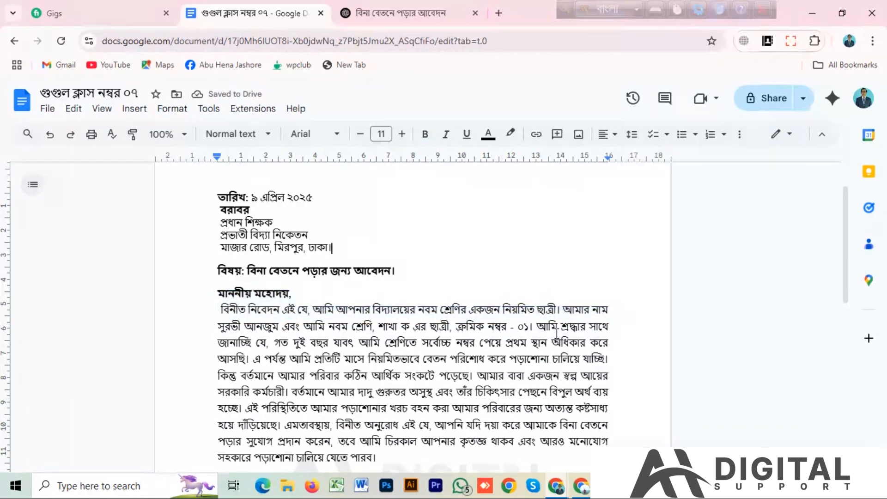
Step: Increase the font size of the salutation মাননীয় মহোদয় to 13
{"action": "scroll", "coordinate": [540, 326], "scroll_direction": "down", "scroll_amount": 3}
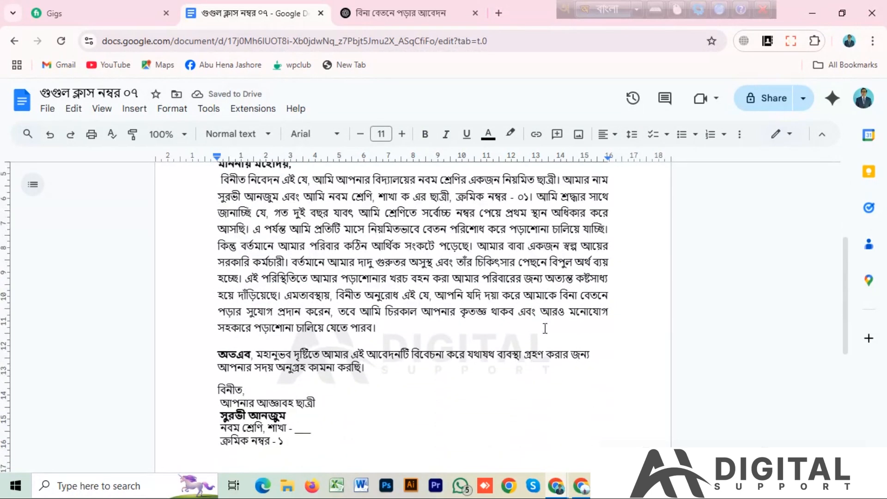
{"action": "scroll", "coordinate": [485, 340], "scroll_direction": "up", "scroll_amount": 1}
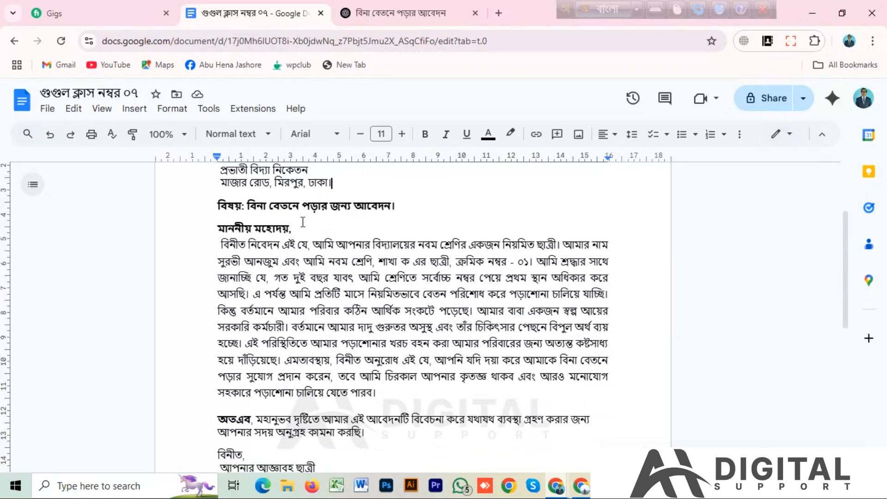
{"action": "left_click", "coordinate": [356, 245]}
{"action": "left_click_drag", "start_coordinate": [218, 229], "coordinate": [315, 229]}
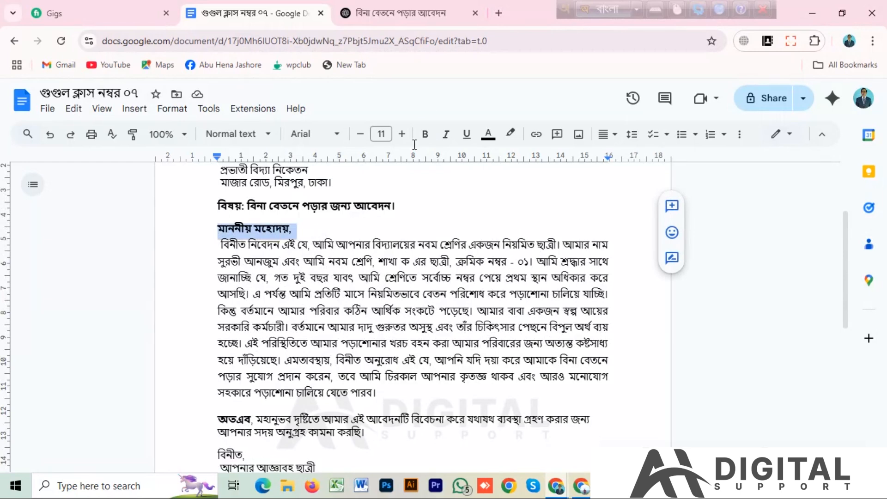
{"action": "left_click", "coordinate": [402, 135]}
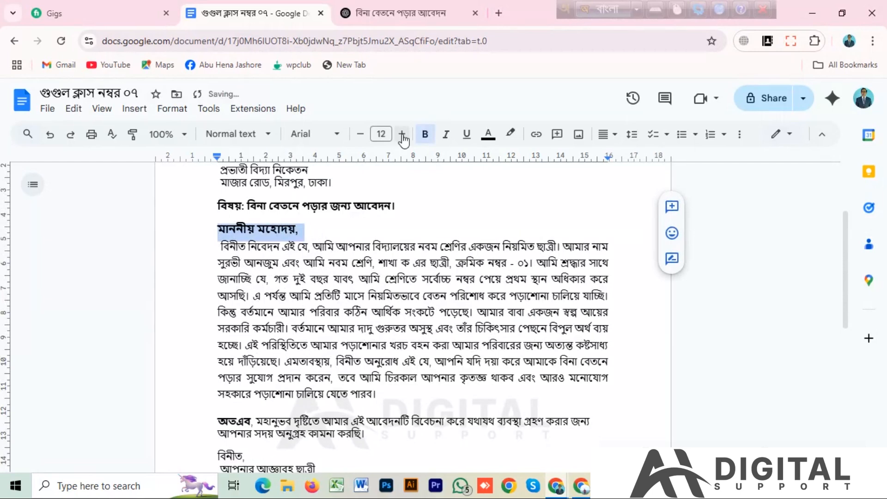
{"action": "left_click", "coordinate": [403, 134]}
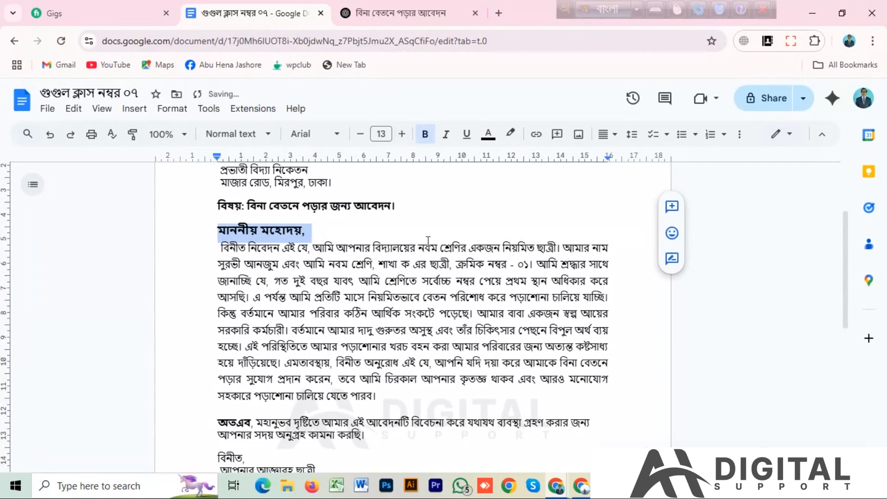
Step: Remove the leading space before বরাবর and make it start a separate paragraph below the date line
{"action": "scroll", "coordinate": [420, 238], "scroll_direction": "up", "scroll_amount": 3}
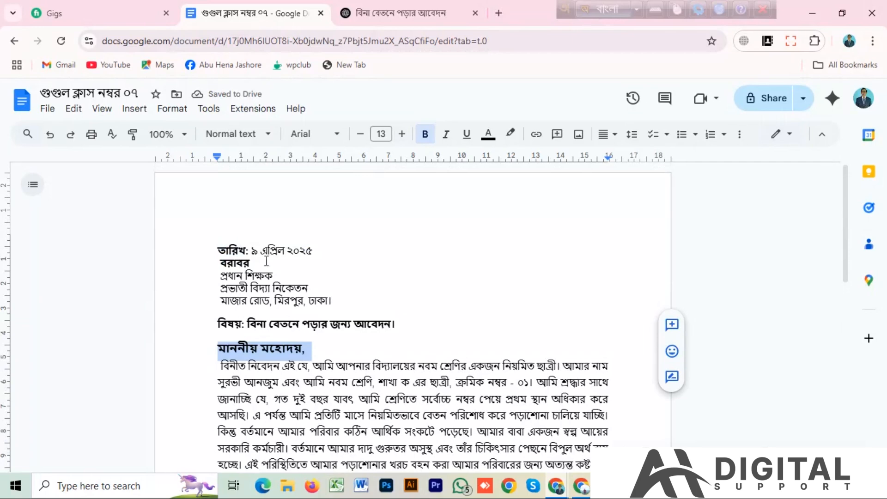
{"action": "scroll", "coordinate": [367, 257], "scroll_direction": "down", "scroll_amount": 2}
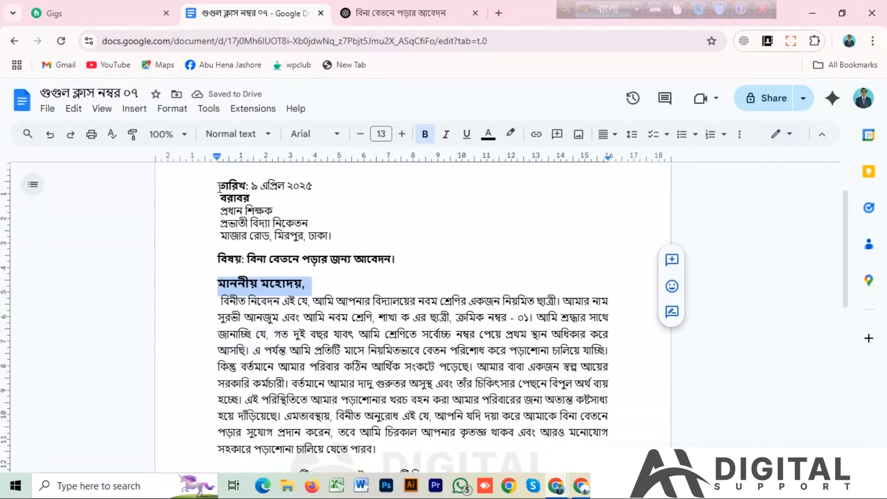
{"action": "left_click", "coordinate": [221, 197]}
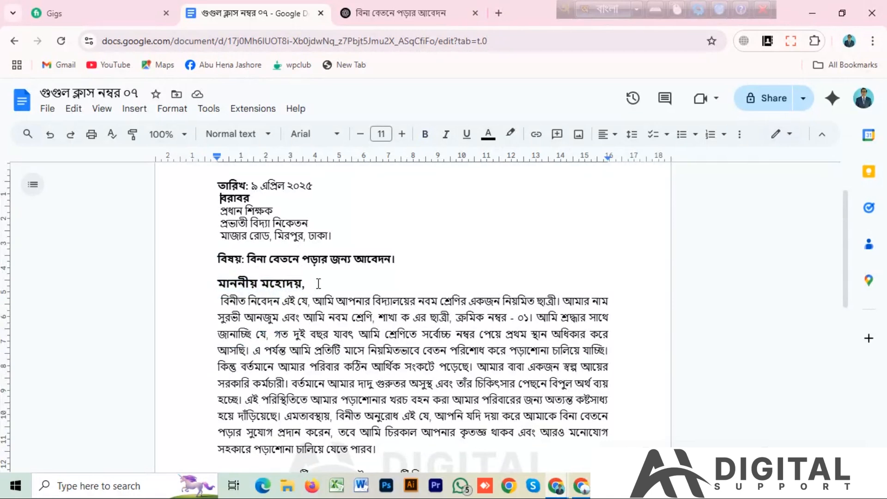
{"action": "key", "text": "BackSpace"}
{"action": "key", "text": "BackSpace"}
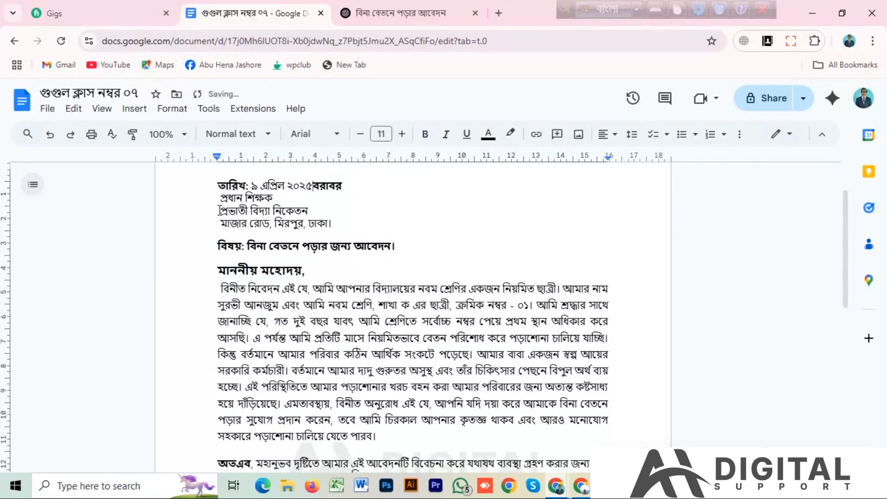
{"action": "key", "text": "Return"}
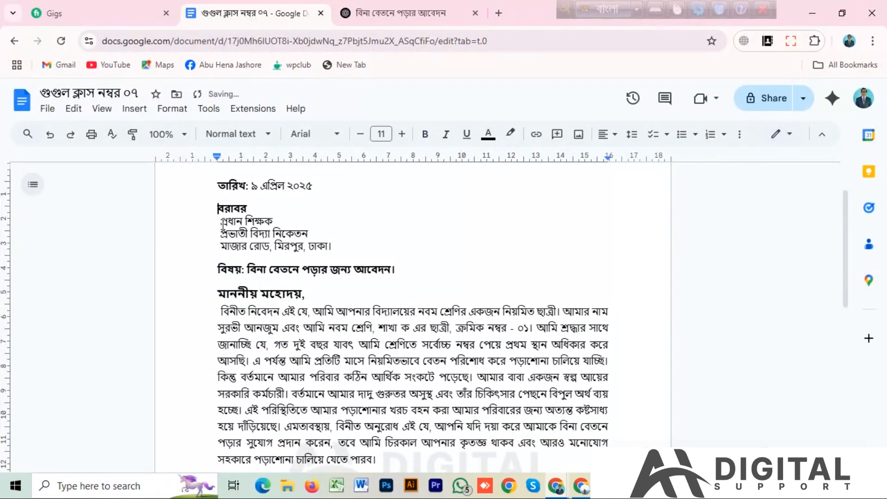
Step: Remove the leading spaces from the three recipient lines below বরাবর so they align with it
{"action": "left_click", "coordinate": [222, 223]}
{"action": "key", "text": "BackSpace"}
{"action": "left_click", "coordinate": [221, 234]}
{"action": "key", "text": "BackSpace"}
{"action": "left_click", "coordinate": [221, 245]}
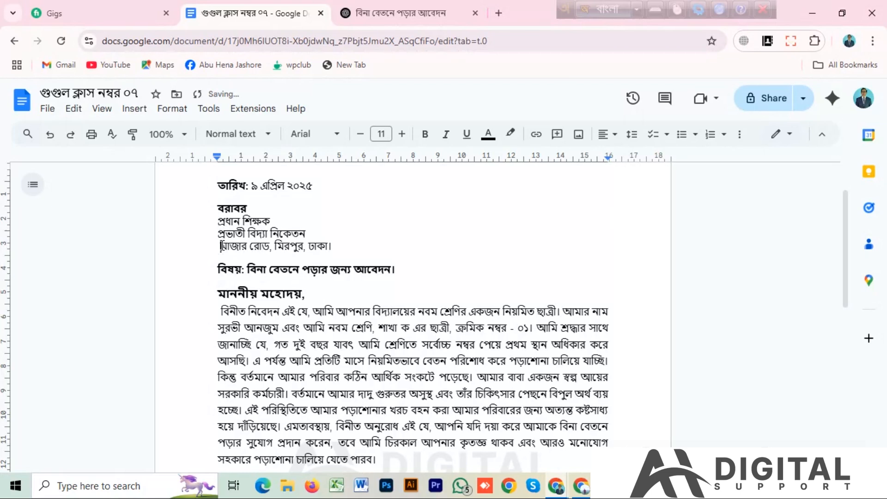
{"action": "key", "text": "BackSpace"}
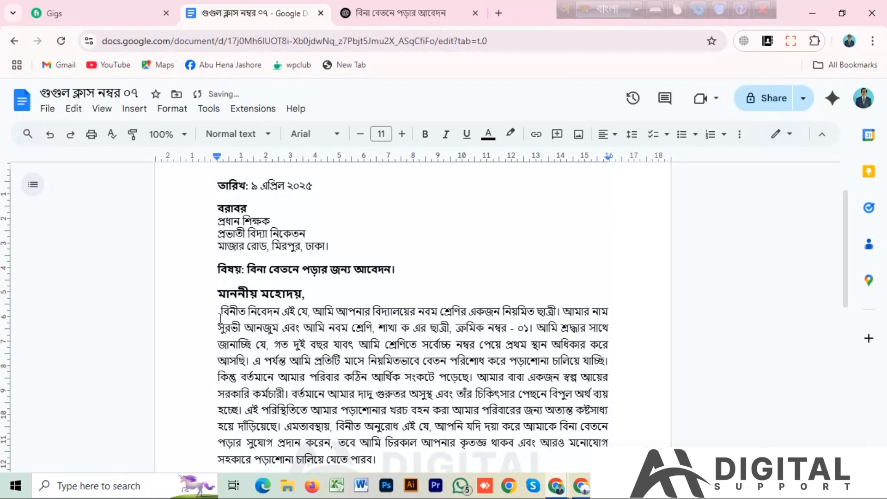
Step: Remove the leading space from the আপনার আজ্ঞাবহ ছাত্রী line in the closing
{"action": "scroll", "coordinate": [219, 319], "scroll_direction": "down", "scroll_amount": 3}
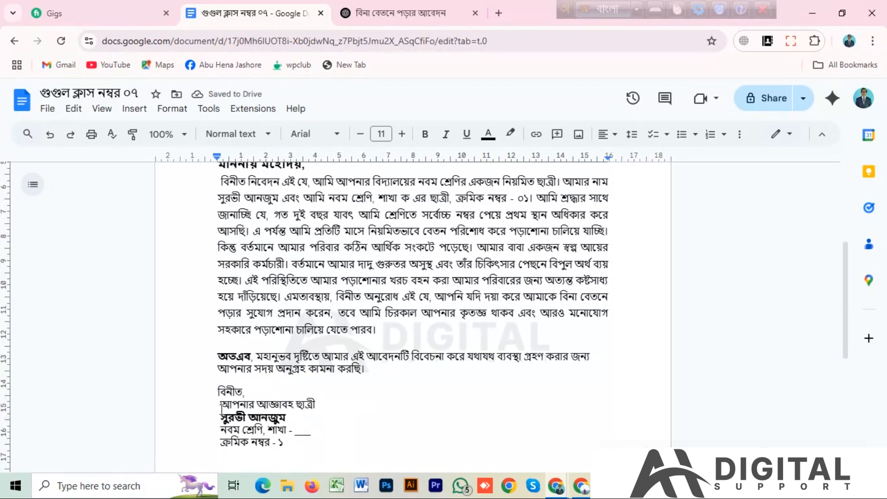
{"action": "left_click", "coordinate": [220, 406]}
{"action": "key", "text": "BackSpace"}
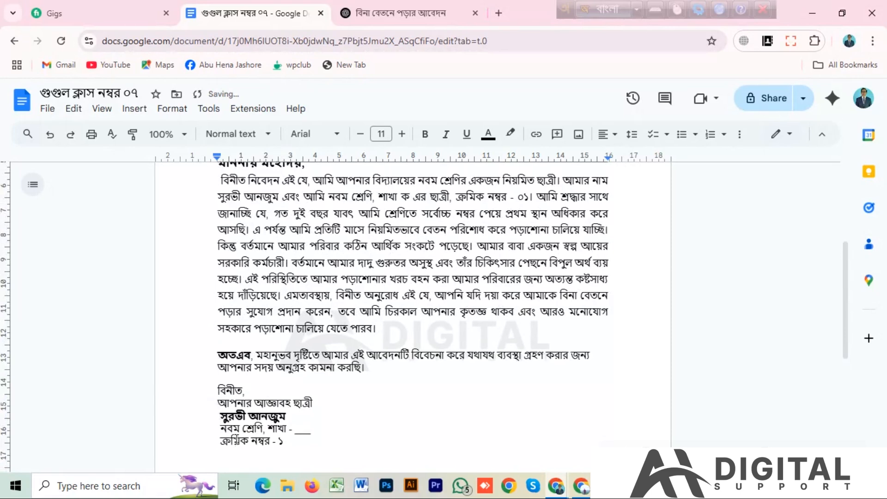
{"action": "scroll", "coordinate": [236, 430], "scroll_direction": "down", "scroll_amount": 4}
{"action": "scroll", "coordinate": [236, 430], "scroll_direction": "up", "scroll_amount": 4}
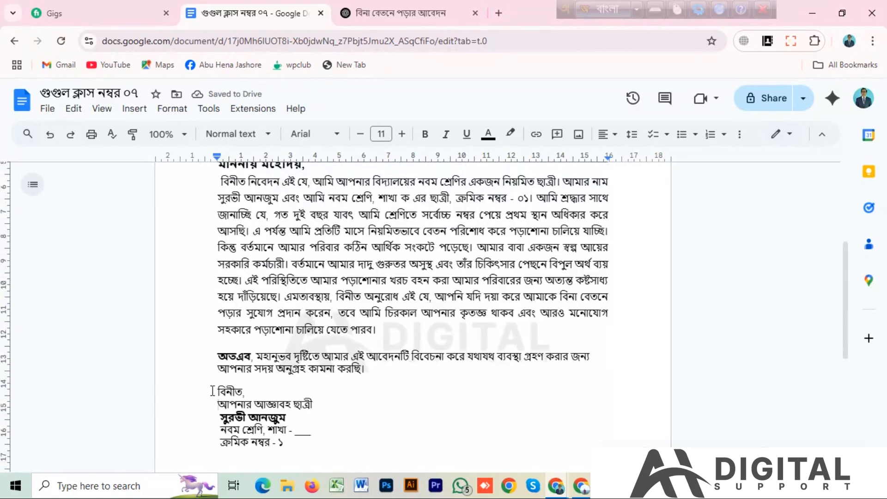
Step: Add an extra blank line between the অতএব paragraph and the closing word বিনীত
{"action": "left_click", "coordinate": [214, 391]}
{"action": "key", "text": "BackSpace"}
{"action": "key", "text": "BackSpace"}
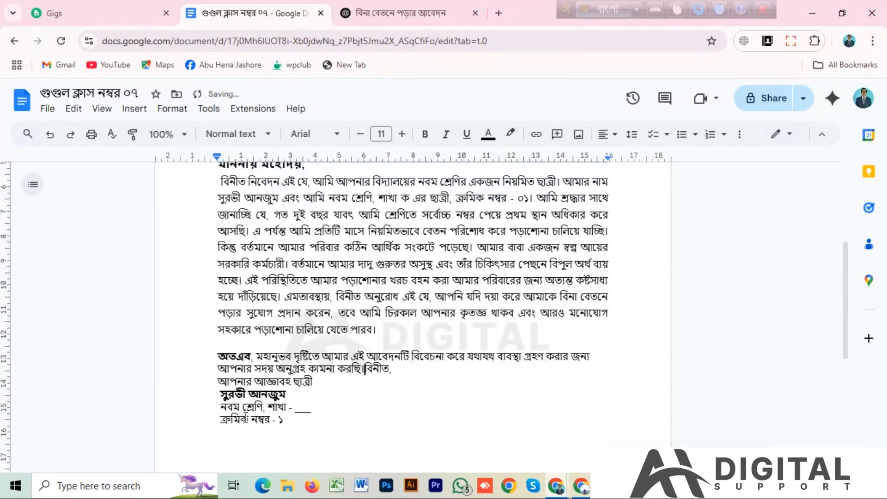
{"action": "key", "text": "Return"}
{"action": "key", "text": "Return"}
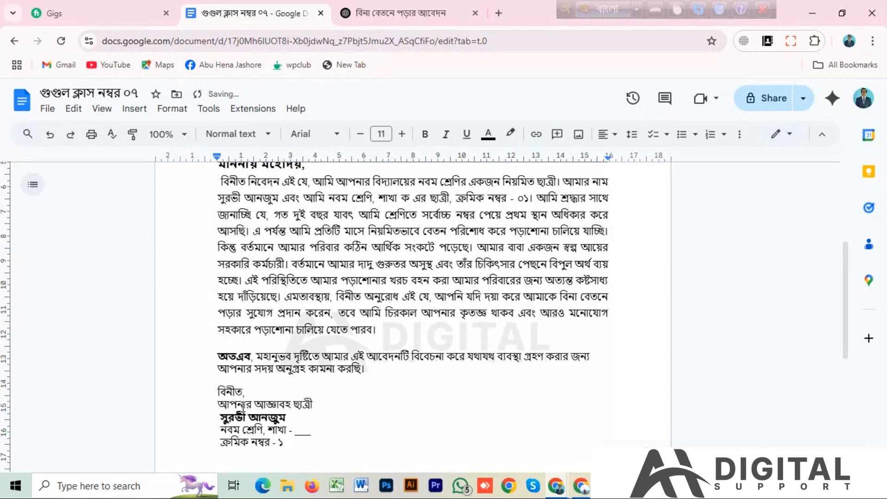
{"action": "key", "text": "Return"}
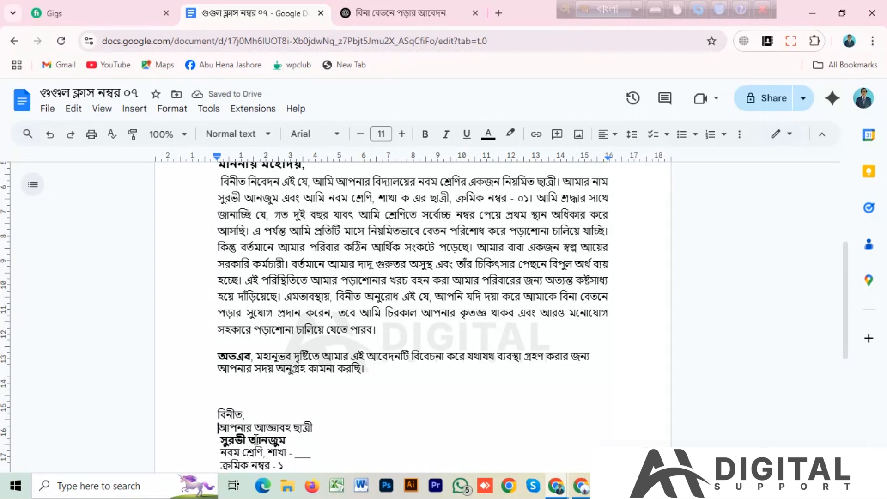
Step: Move the student's name to the line start as a separate paragraph, leaving signature space above it
{"action": "left_click", "coordinate": [222, 440]}
{"action": "key", "text": "Return"}
{"action": "scroll", "coordinate": [273, 384], "scroll_direction": "down", "scroll_amount": 5}
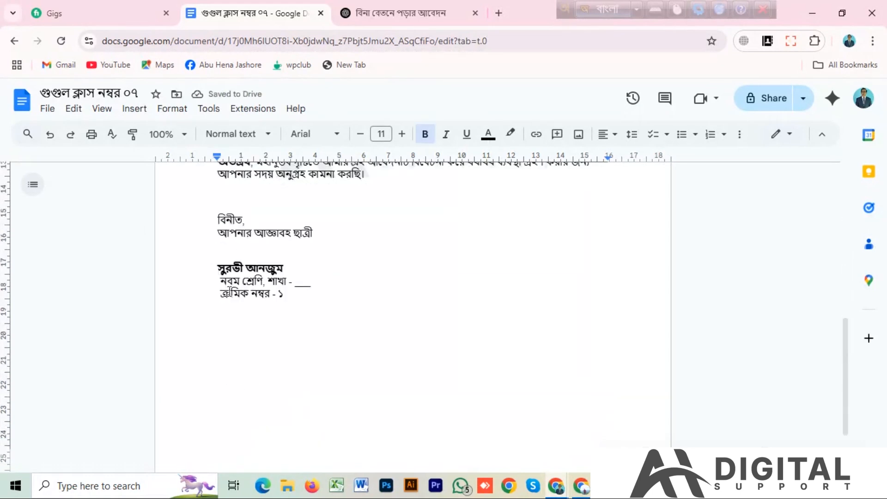
{"action": "scroll", "coordinate": [313, 294], "scroll_direction": "down", "scroll_amount": 2}
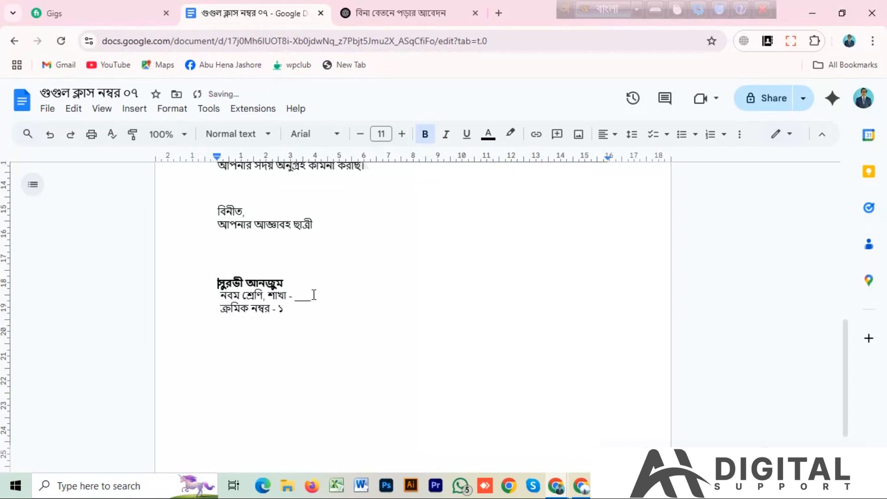
Step: Add a blank line above the paragraph that begins with অতএব
{"action": "scroll", "coordinate": [317, 304], "scroll_direction": "up", "scroll_amount": 7}
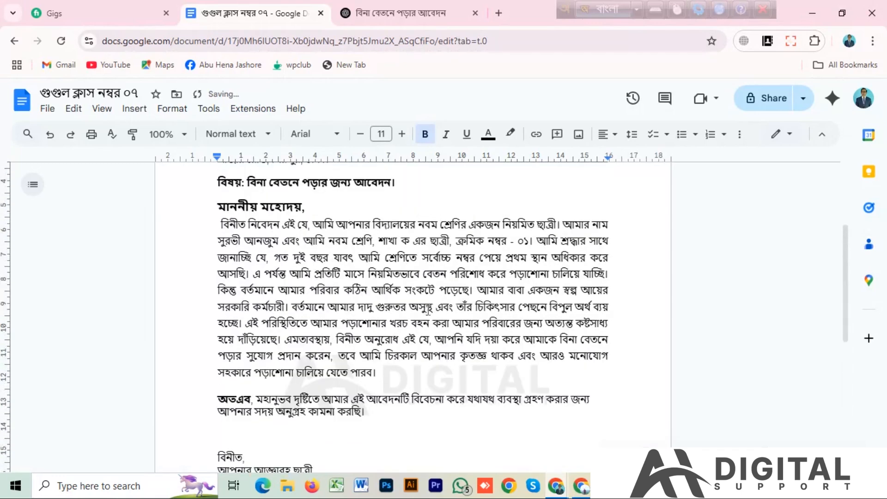
{"action": "scroll", "coordinate": [428, 310], "scroll_direction": "up", "scroll_amount": 3}
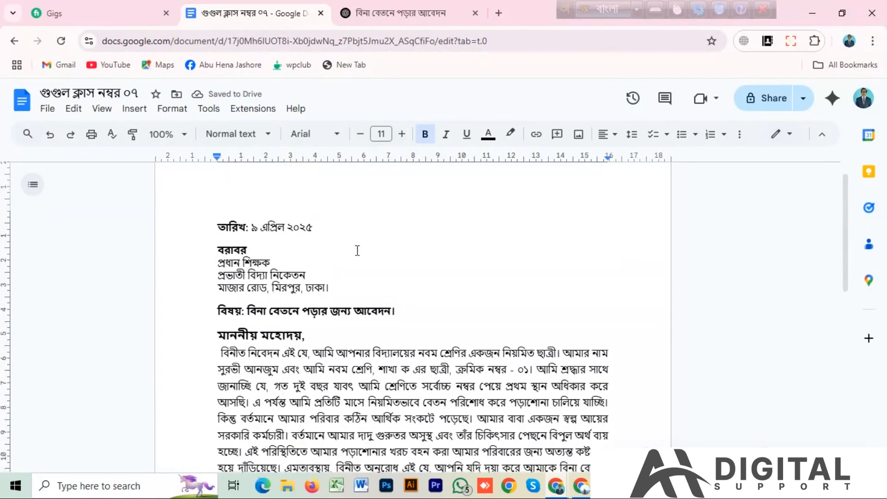
{"action": "scroll", "coordinate": [357, 251], "scroll_direction": "down", "scroll_amount": 4}
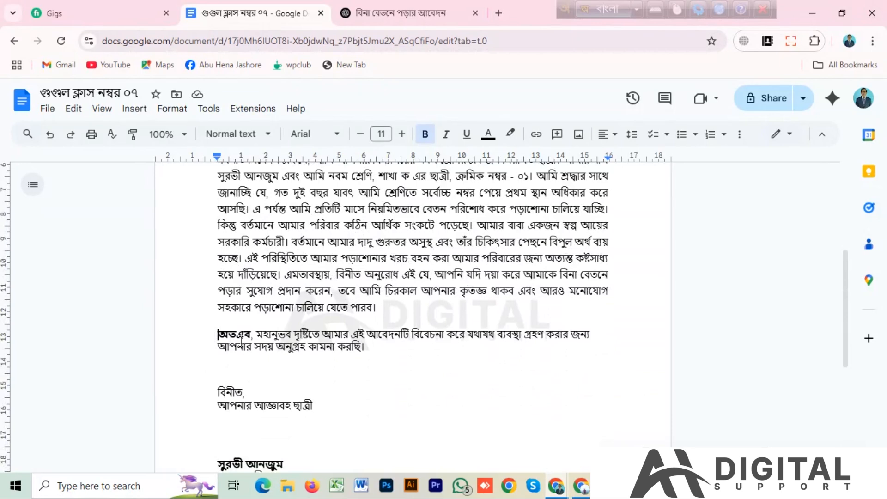
{"action": "key", "text": "Return"}
Step: Add a blank line above the salutation মাননীয় মহোদয় and another above the বিষয় subject line
{"action": "scroll", "coordinate": [440, 335], "scroll_direction": "up", "scroll_amount": 3}
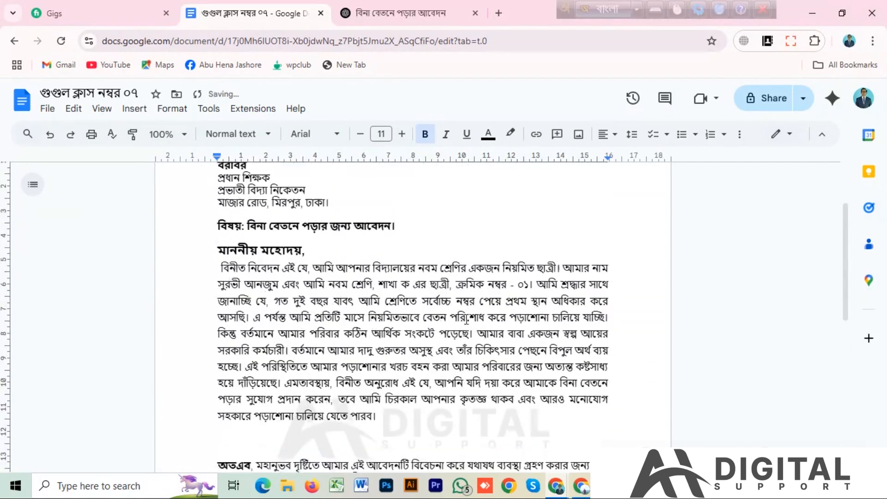
{"action": "scroll", "coordinate": [464, 317], "scroll_direction": "down", "scroll_amount": 4}
{"action": "scroll", "coordinate": [463, 316], "scroll_direction": "up", "scroll_amount": 4}
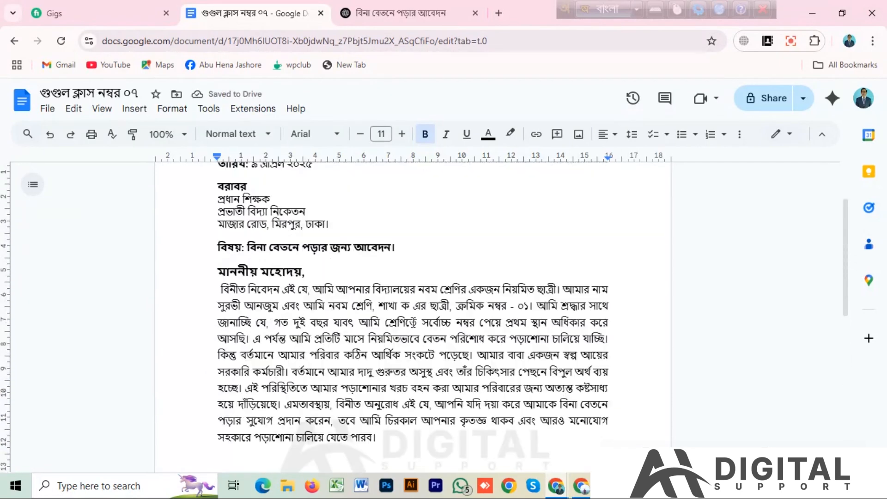
{"action": "left_click", "coordinate": [218, 271]}
{"action": "key", "text": "Return"}
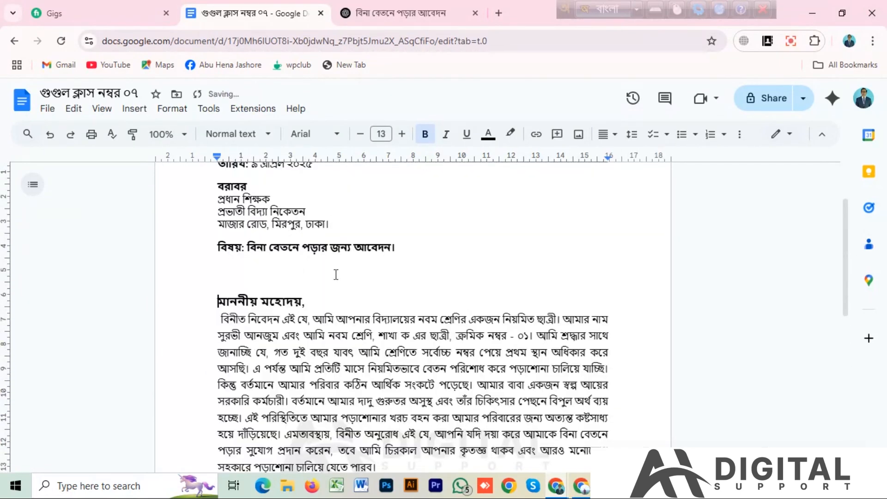
{"action": "left_click", "coordinate": [218, 248]}
{"action": "key", "text": "Return"}
{"action": "scroll", "coordinate": [452, 261], "scroll_direction": "up", "scroll_amount": 2}
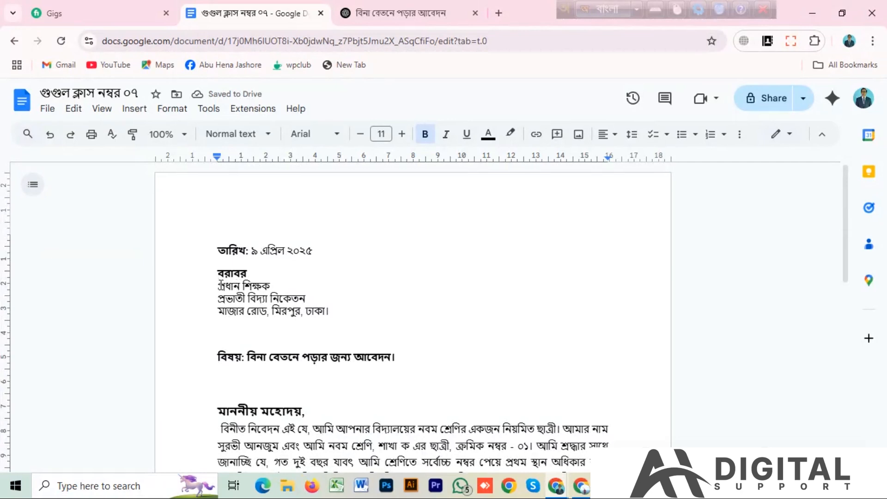
{"action": "key", "text": "BackSpace"}
{"action": "key", "text": "BackSpace"}
{"action": "key", "text": "Return"}
{"action": "key", "text": "Return"}
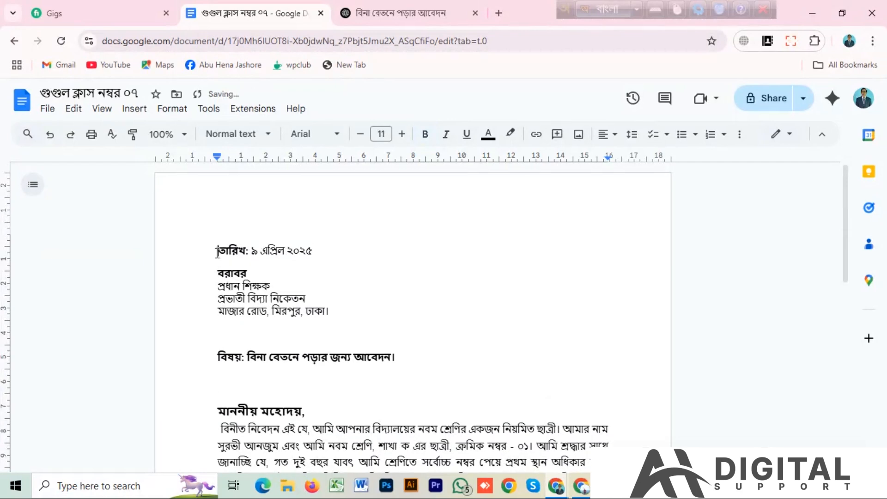
Step: Set single line spacing for the date line and the বরাবর address block
{"action": "left_click_drag", "start_coordinate": [218, 251], "coordinate": [373, 316]}
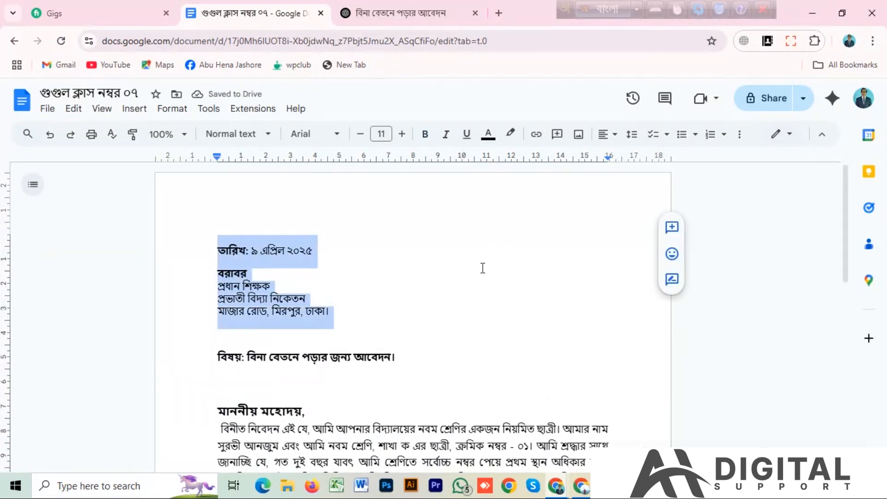
{"action": "left_click", "coordinate": [631, 134]}
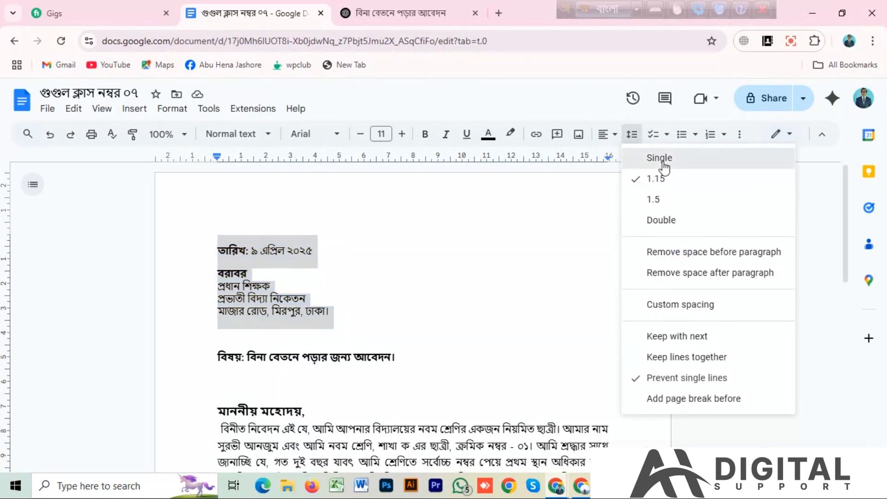
{"action": "left_click", "coordinate": [661, 160]}
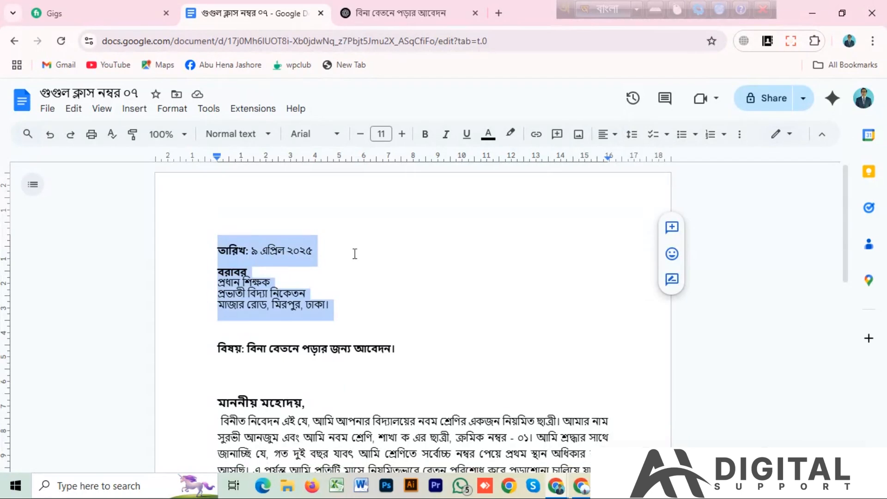
Step: Rewrite the letter's date in numeric form as ০৯/০৪/২০২৫ ইং
{"action": "left_click", "coordinate": [318, 254]}
{"action": "left_click_drag", "start_coordinate": [285, 252], "coordinate": [264, 252]}
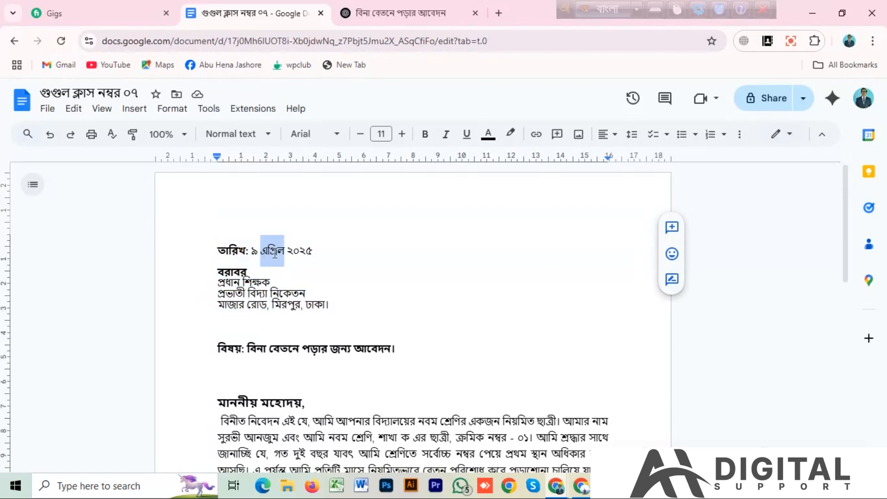
{"action": "key", "text": "BackSpace"}
{"action": "key", "text": "BackSpace"}
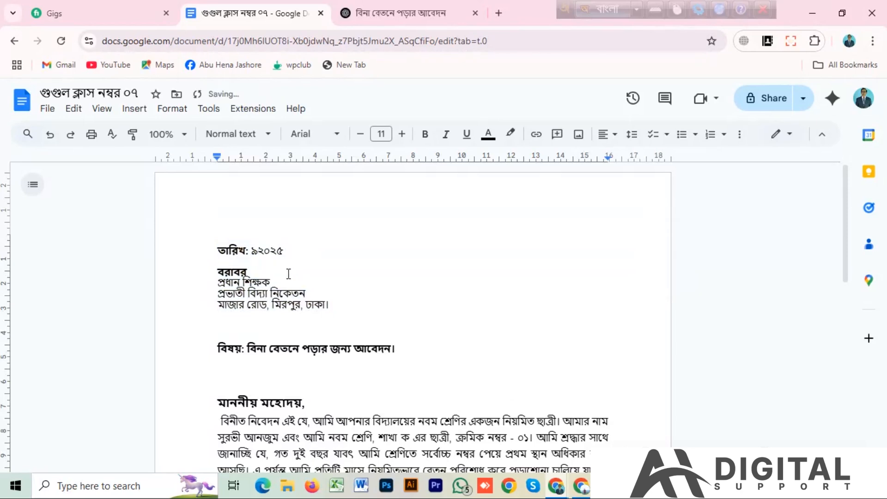
{"action": "key", "text": "BackSpace"}
{"action": "type", "text": "০"}
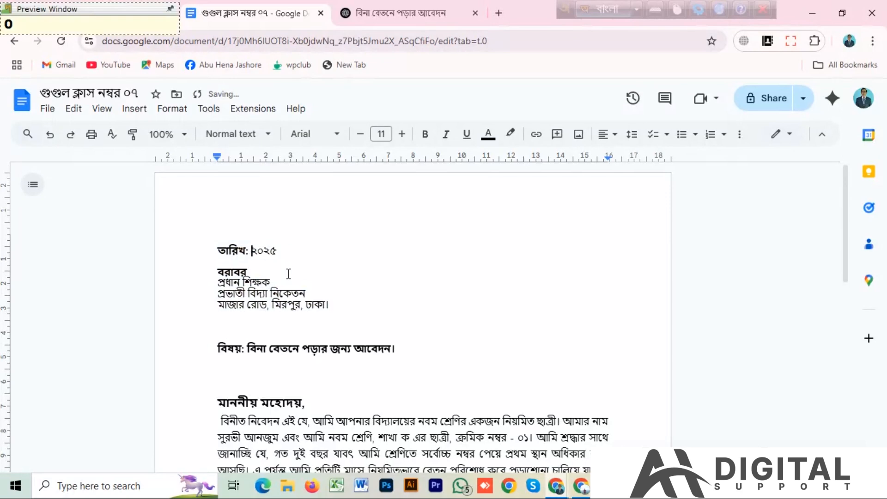
{"action": "type", "text": "৯/০৪/"}
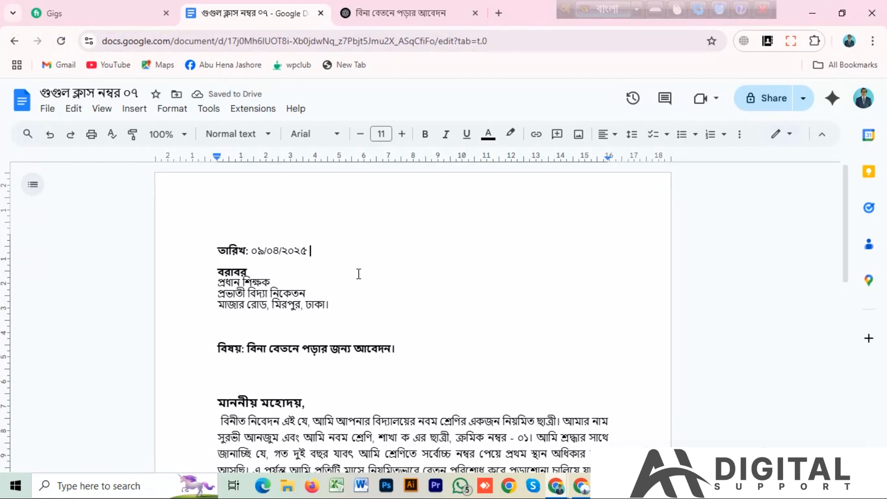
{"action": "type", "text": " i"}
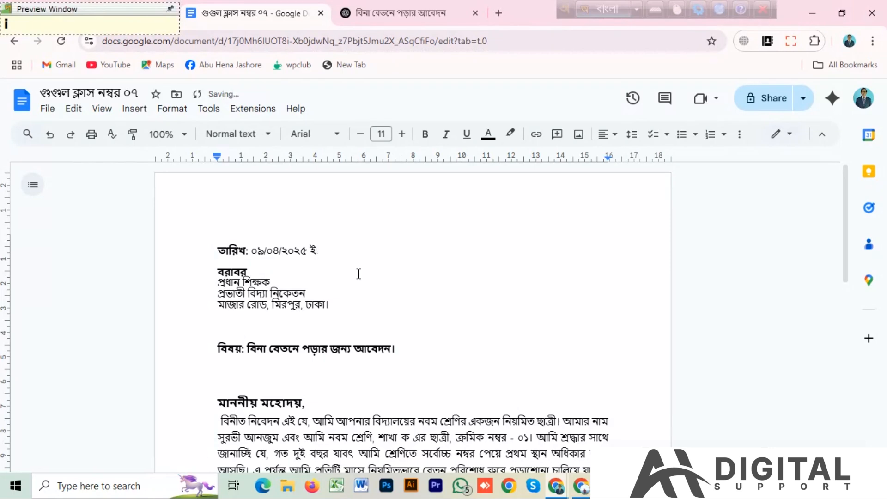
{"action": "type", "text": "ng"}
{"action": "double_click", "coordinate": [375, 283]}
{"action": "left_click", "coordinate": [215, 281]}
Step: Review the whole letter from the date line to the signature block, checking its wording, spacing and layout
{"action": "scroll", "coordinate": [343, 336], "scroll_direction": "down", "scroll_amount": 4}
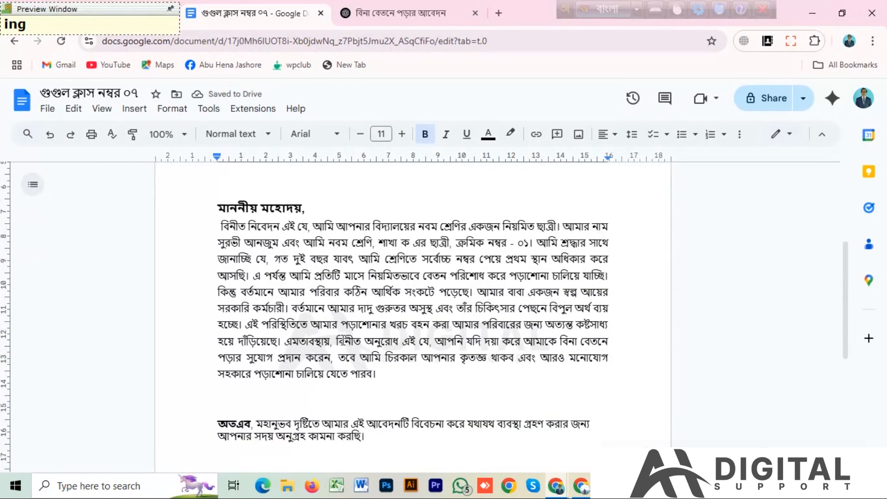
{"action": "scroll", "coordinate": [343, 336], "scroll_direction": "down", "scroll_amount": 3}
{"action": "scroll", "coordinate": [362, 350], "scroll_direction": "down", "scroll_amount": 3}
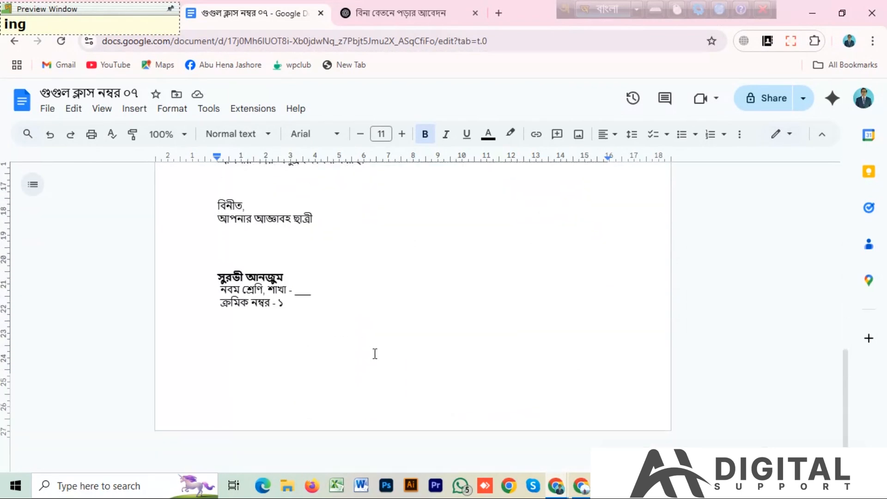
{"action": "scroll", "coordinate": [440, 344], "scroll_direction": "up", "scroll_amount": 4}
{"action": "scroll", "coordinate": [471, 384], "scroll_direction": "up", "scroll_amount": 3}
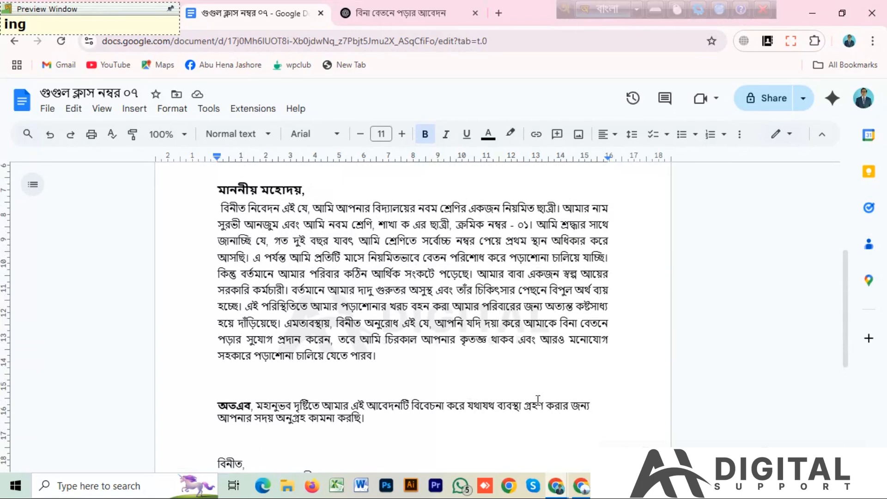
{"action": "scroll", "coordinate": [508, 376], "scroll_direction": "down", "scroll_amount": 3}
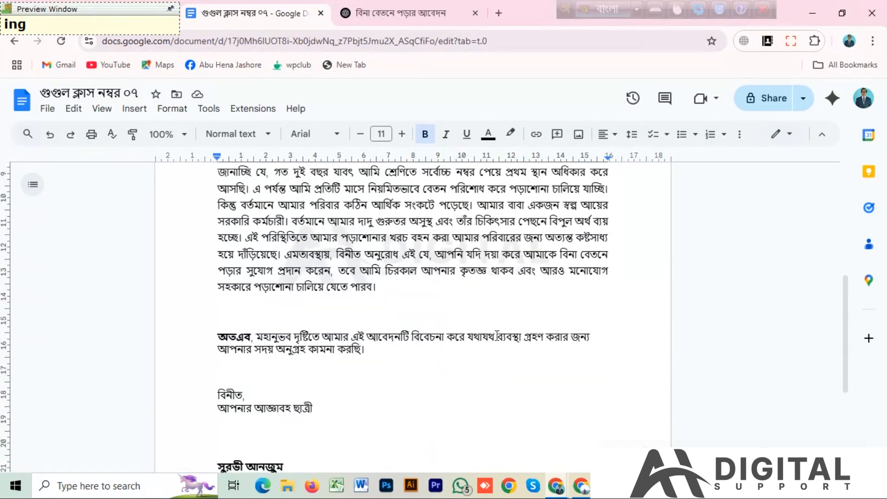
{"action": "scroll", "coordinate": [495, 337], "scroll_direction": "down", "scroll_amount": 5}
{"action": "scroll", "coordinate": [489, 341], "scroll_direction": "up", "scroll_amount": 6}
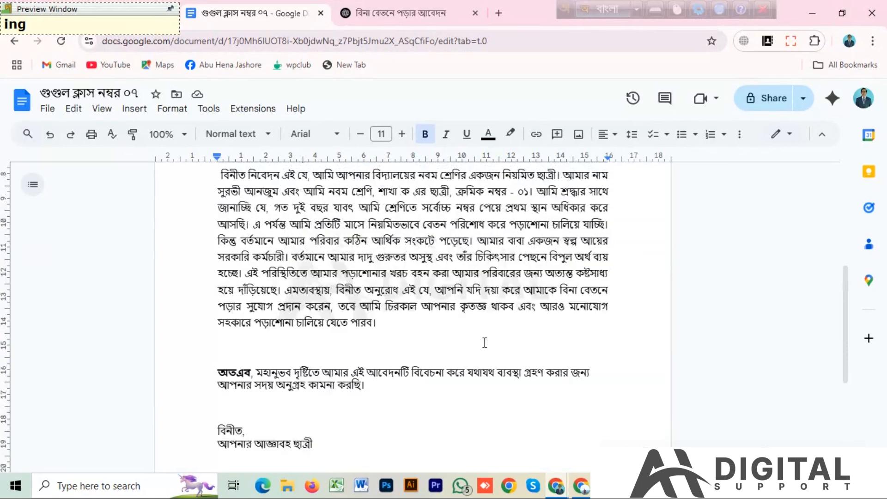
{"action": "scroll", "coordinate": [484, 343], "scroll_direction": "up", "scroll_amount": 2}
{"action": "scroll", "coordinate": [489, 328], "scroll_direction": "up", "scroll_amount": 3}
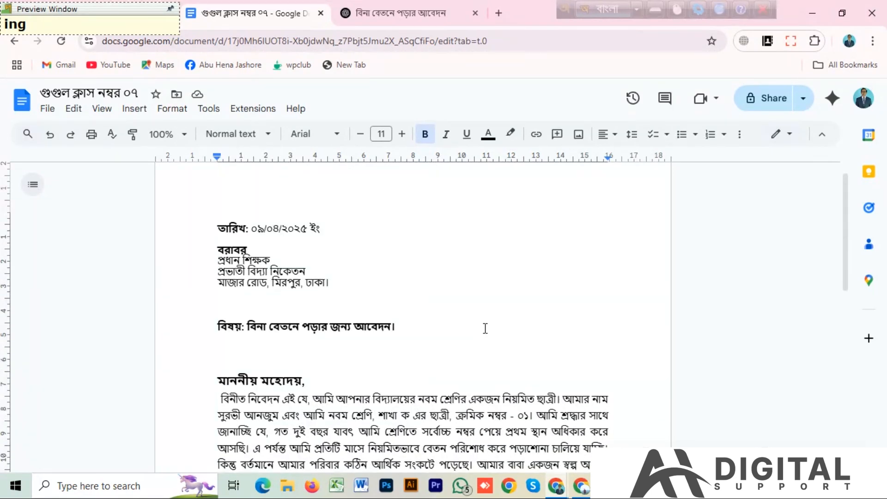
{"action": "scroll", "coordinate": [485, 329], "scroll_direction": "down", "scroll_amount": 2}
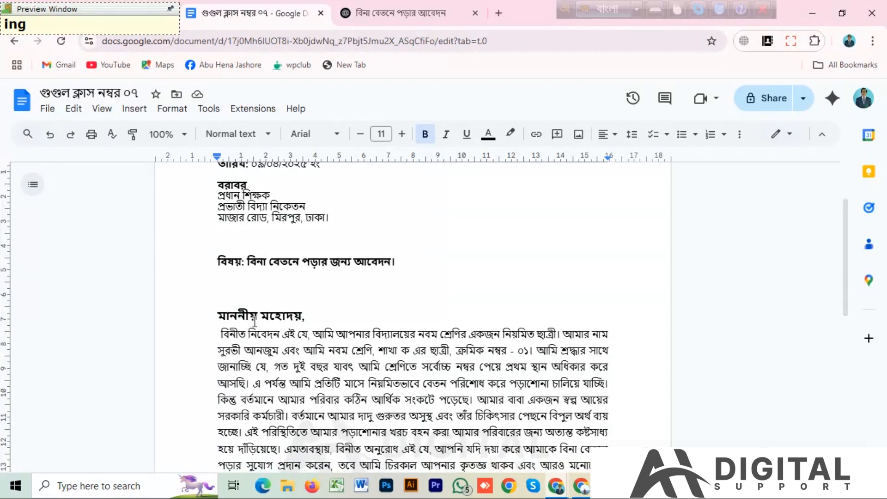
{"action": "scroll", "coordinate": [476, 285], "scroll_direction": "up", "scroll_amount": 2}
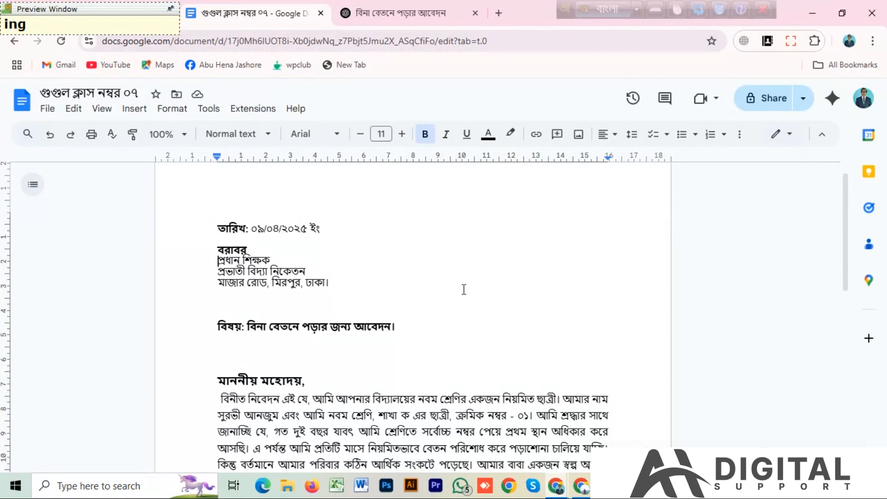
{"action": "scroll", "coordinate": [463, 289], "scroll_direction": "down", "scroll_amount": 5}
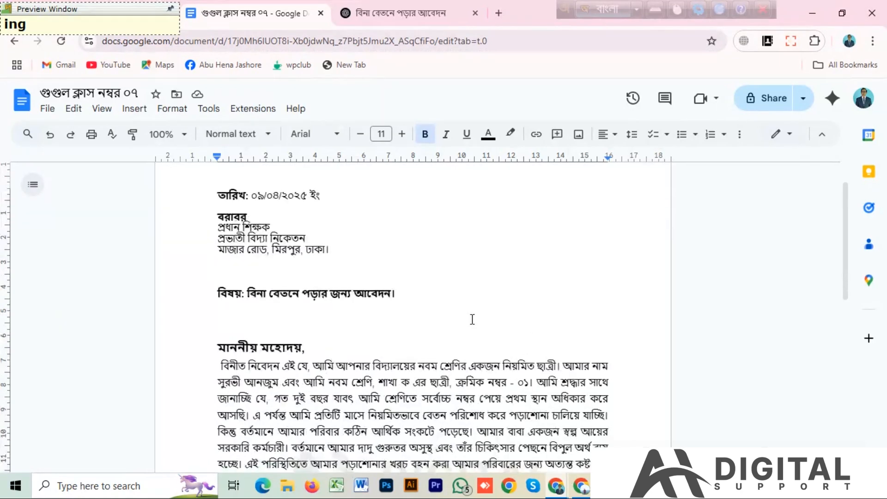
{"action": "scroll", "coordinate": [526, 308], "scroll_direction": "down", "scroll_amount": 5}
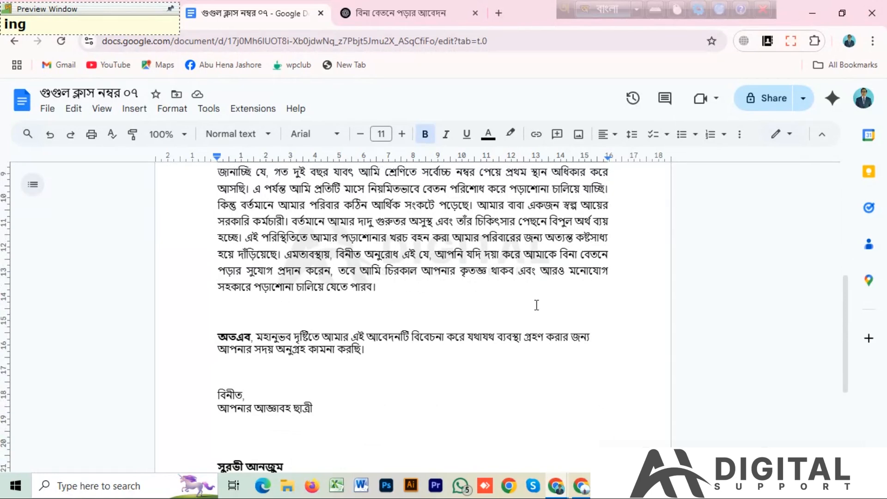
{"action": "scroll", "coordinate": [538, 308], "scroll_direction": "up", "scroll_amount": 3}
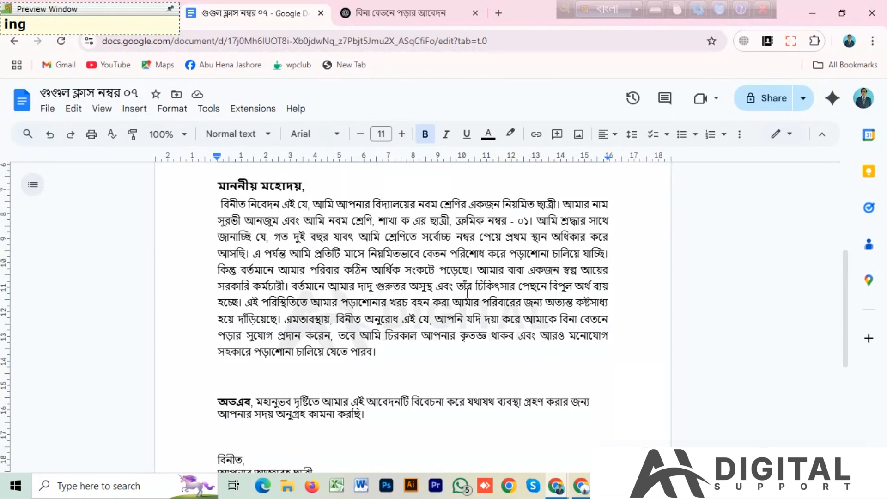
{"action": "left_click", "coordinate": [474, 289]}
{"action": "scroll", "coordinate": [461, 349], "scroll_direction": "down", "scroll_amount": 5}
{"action": "scroll", "coordinate": [457, 352], "scroll_direction": "up", "scroll_amount": 4}
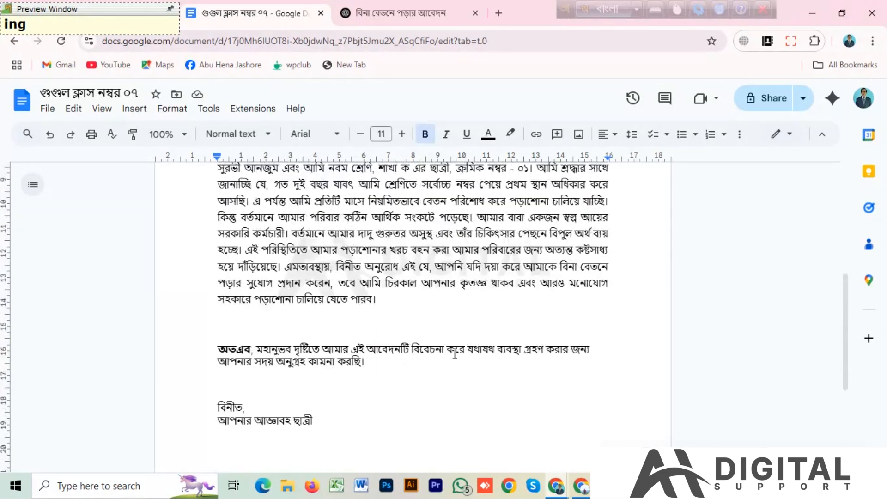
{"action": "scroll", "coordinate": [455, 354], "scroll_direction": "up", "scroll_amount": 3}
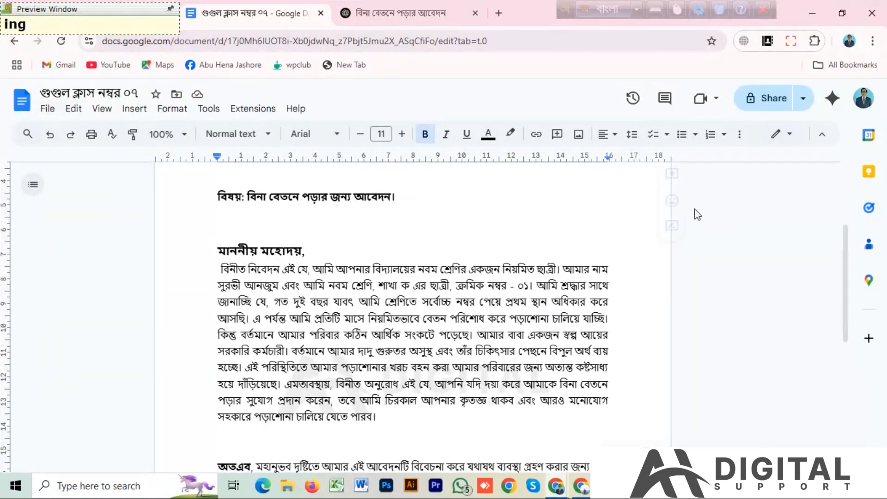
{"action": "scroll", "coordinate": [449, 261], "scroll_direction": "up", "scroll_amount": 4}
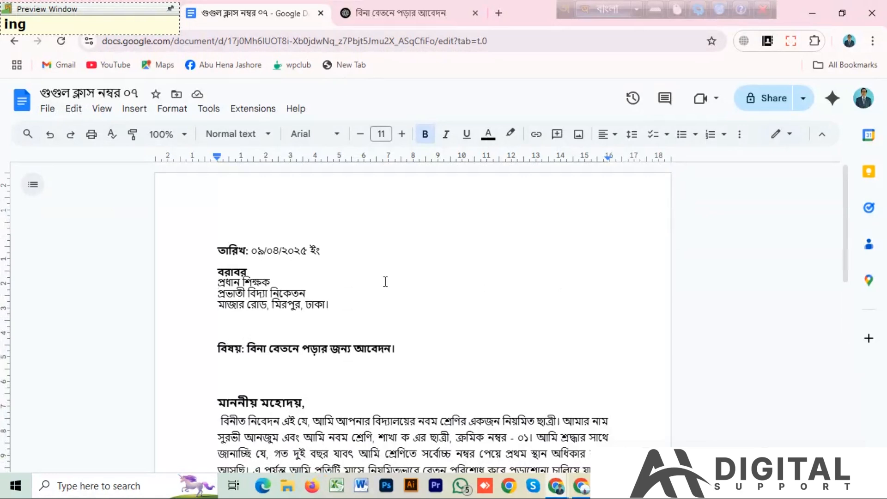
Step: Apply the page setup to the whole document with portrait orientation, A4 paper and 2.54 cm margins on all sides
{"action": "left_click", "coordinate": [48, 111]}
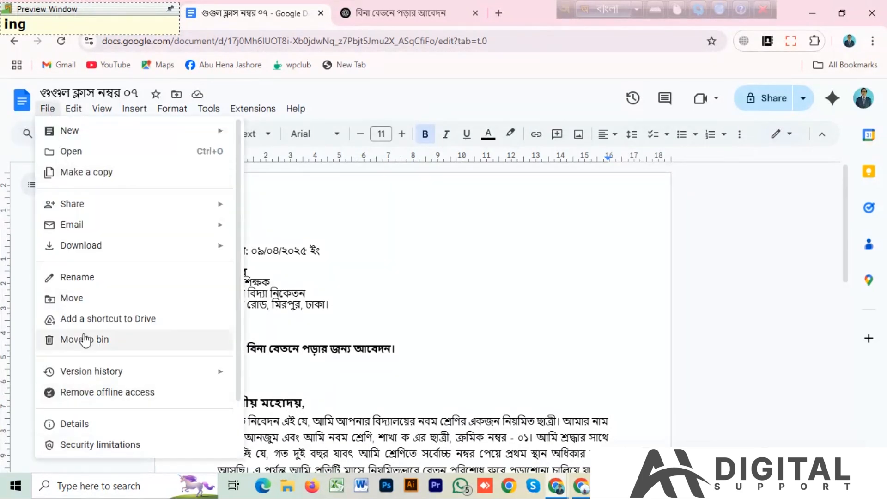
{"action": "scroll", "coordinate": [74, 342], "scroll_direction": "down", "scroll_amount": 2}
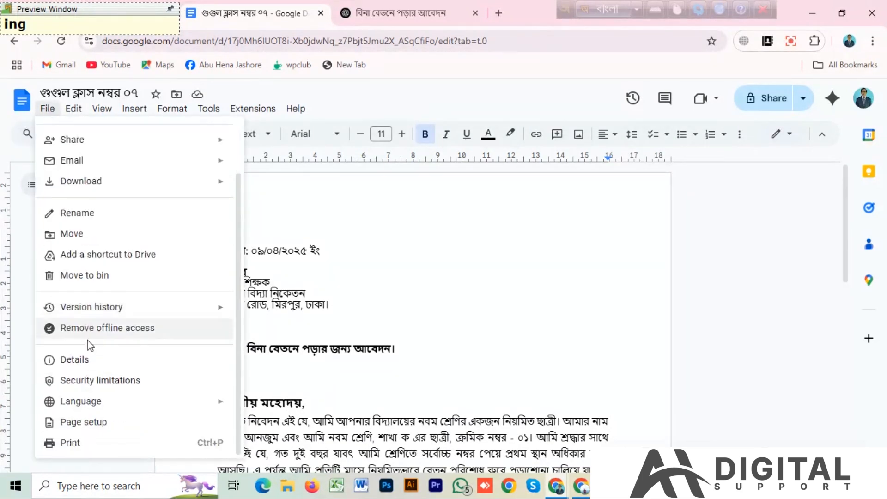
{"action": "left_click", "coordinate": [78, 422]}
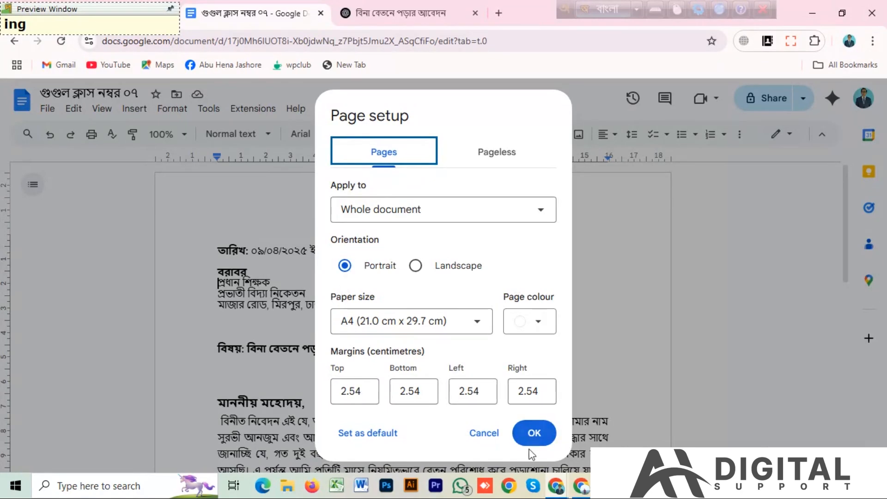
{"action": "left_click", "coordinate": [530, 431]}
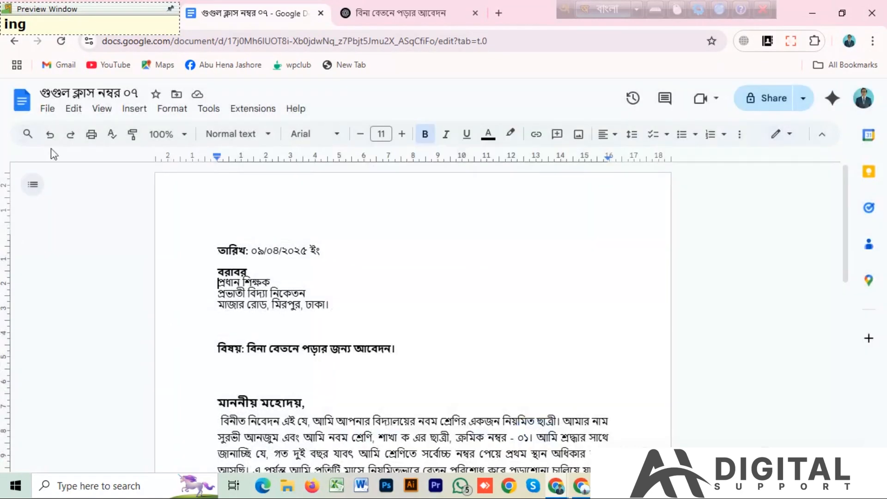
Step: Open the print settings for the letter and check the available destinations, keeping Save as PDF
{"action": "left_click", "coordinate": [46, 114]}
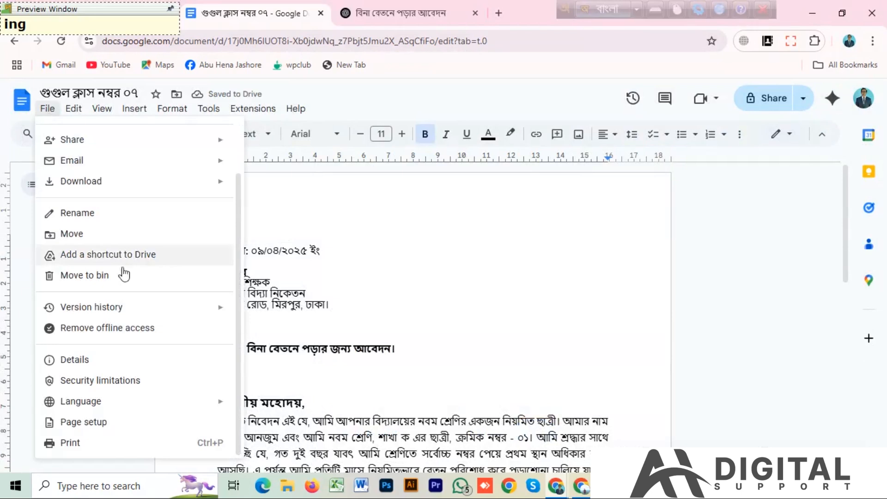
{"action": "left_click", "coordinate": [70, 444]}
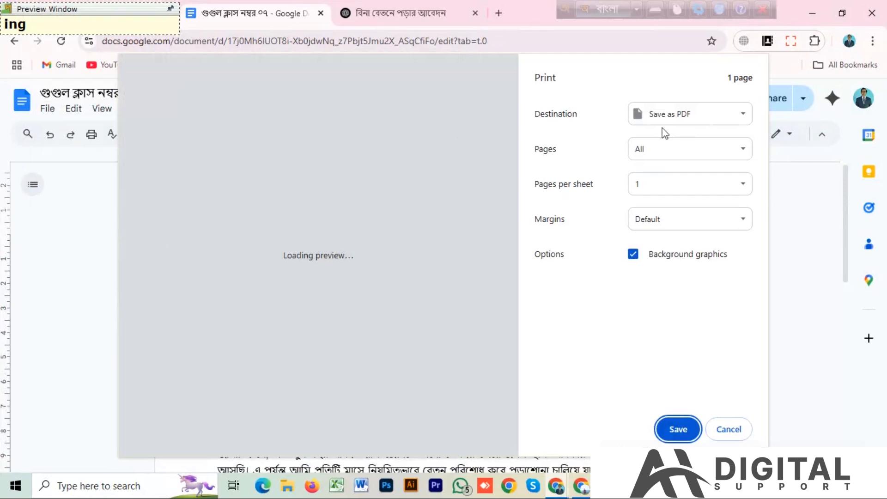
{"action": "left_click", "coordinate": [743, 115]}
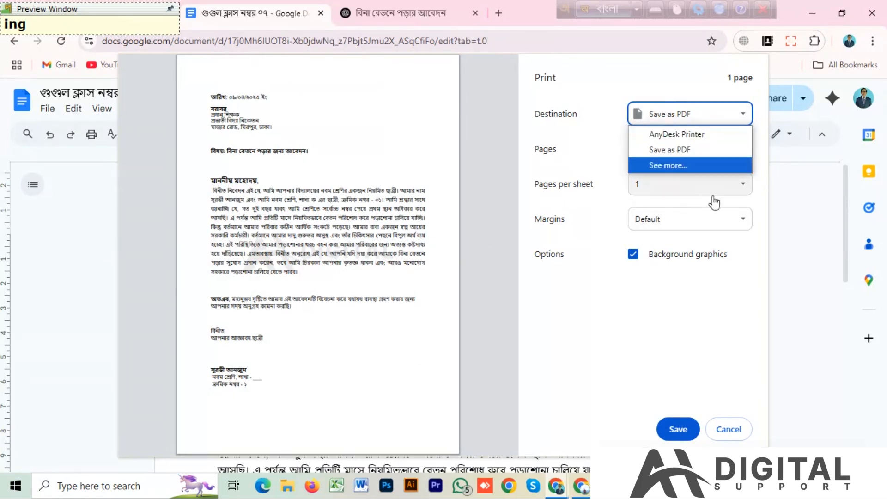
{"action": "left_click", "coordinate": [753, 210]}
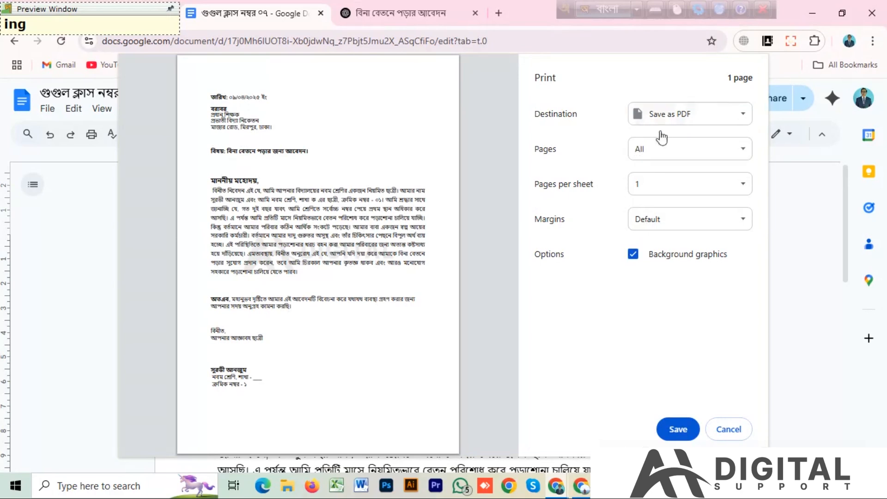
Step: Switch the keyboard language to English, limit printing to custom page 1, and keep the Default margins
{"action": "left_click", "coordinate": [675, 154]}
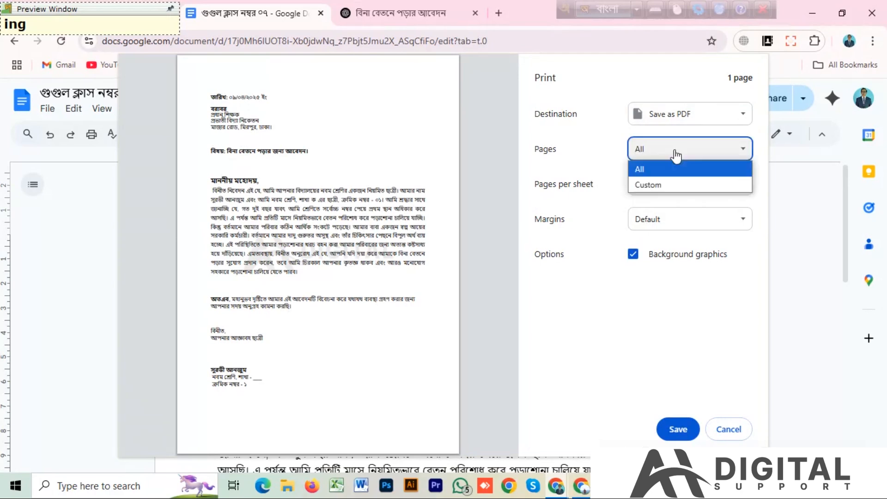
{"action": "left_click", "coordinate": [661, 185]}
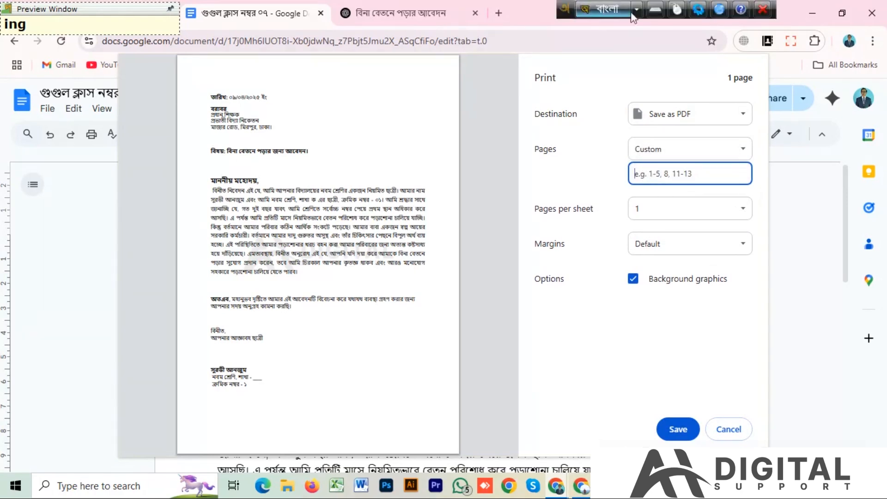
{"action": "left_click", "coordinate": [603, 6]}
{"action": "left_click", "coordinate": [641, 175]}
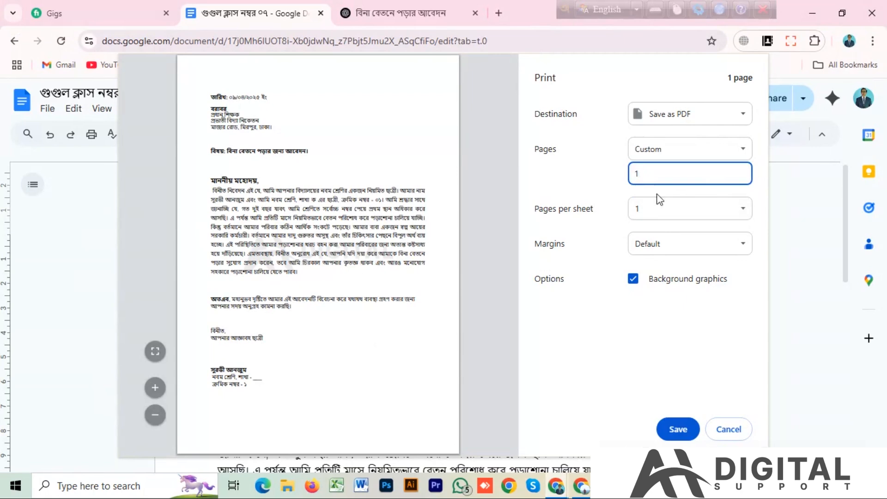
{"action": "left_click", "coordinate": [647, 250]}
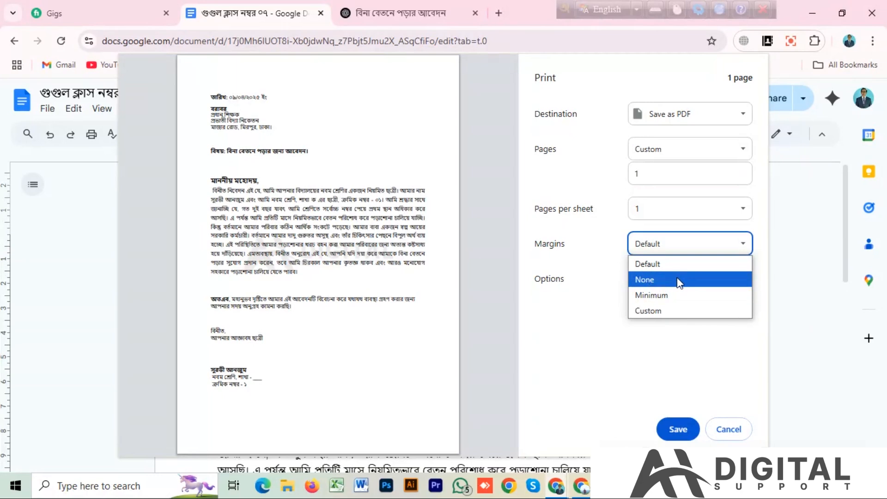
{"action": "left_click", "coordinate": [653, 268]}
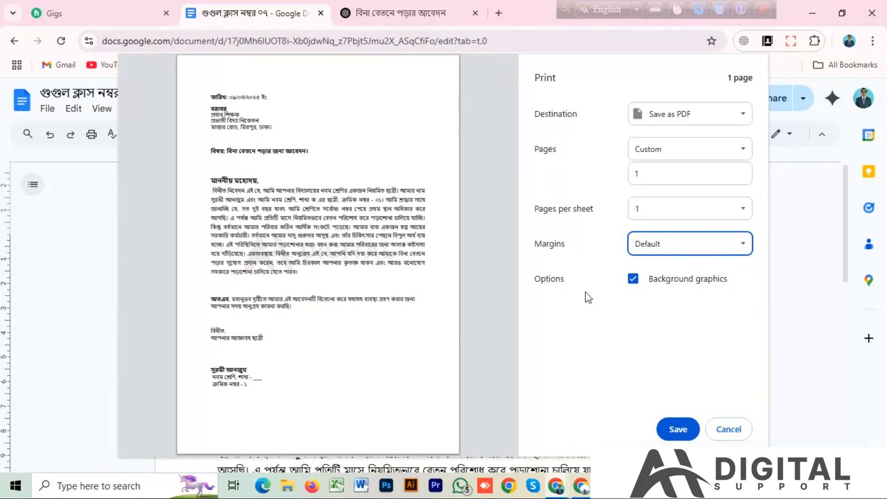
Step: Turn off background graphics in the print settings and close them without saving the PDF
{"action": "left_click", "coordinate": [632, 283]}
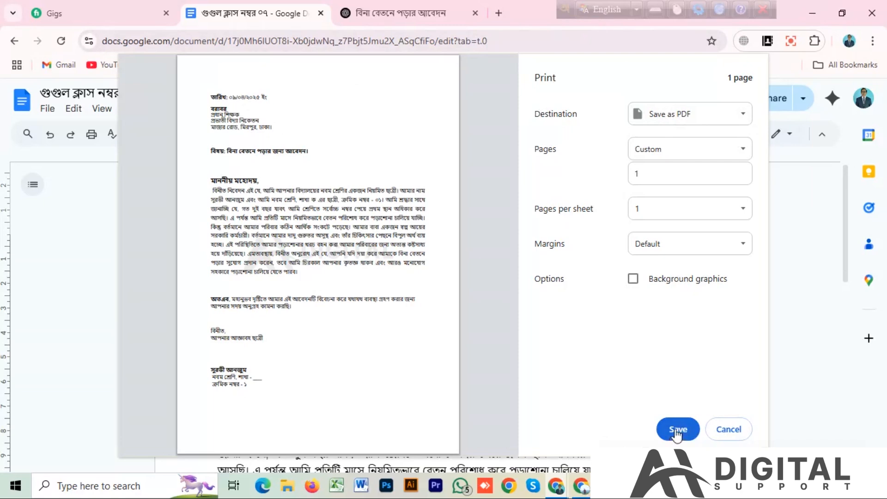
{"action": "left_click", "coordinate": [741, 432]}
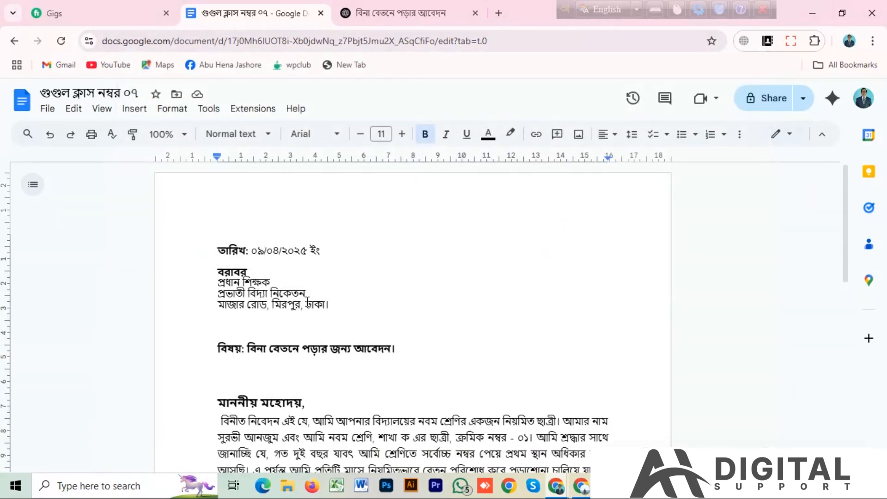
{"action": "scroll", "coordinate": [437, 259], "scroll_direction": "down", "scroll_amount": 10}
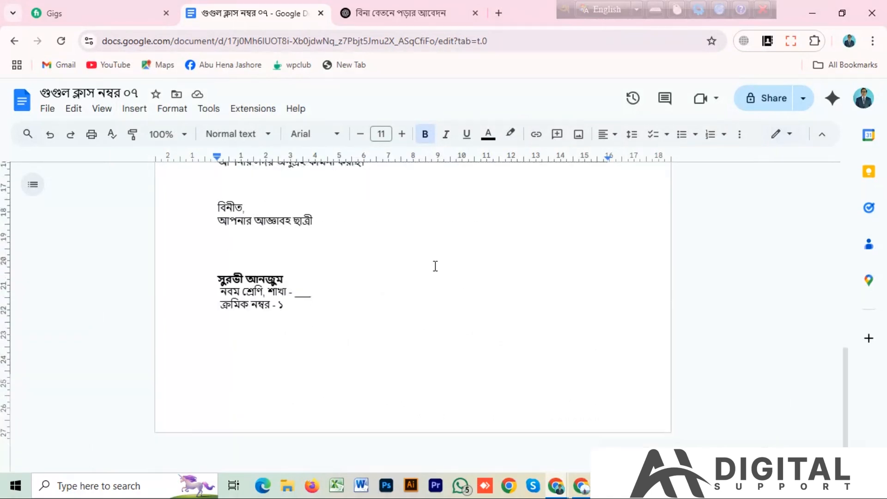
{"action": "scroll", "coordinate": [436, 266], "scroll_direction": "up", "scroll_amount": 5}
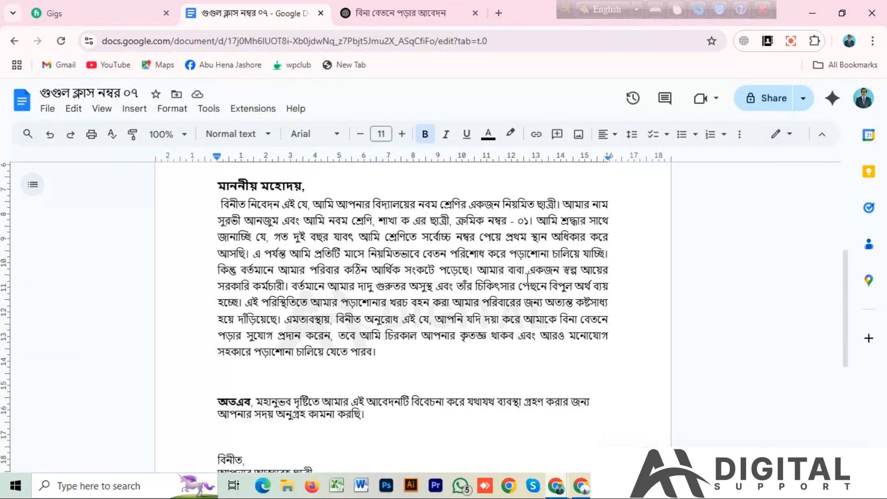
{"action": "scroll", "coordinate": [429, 349], "scroll_direction": "up", "scroll_amount": 3}
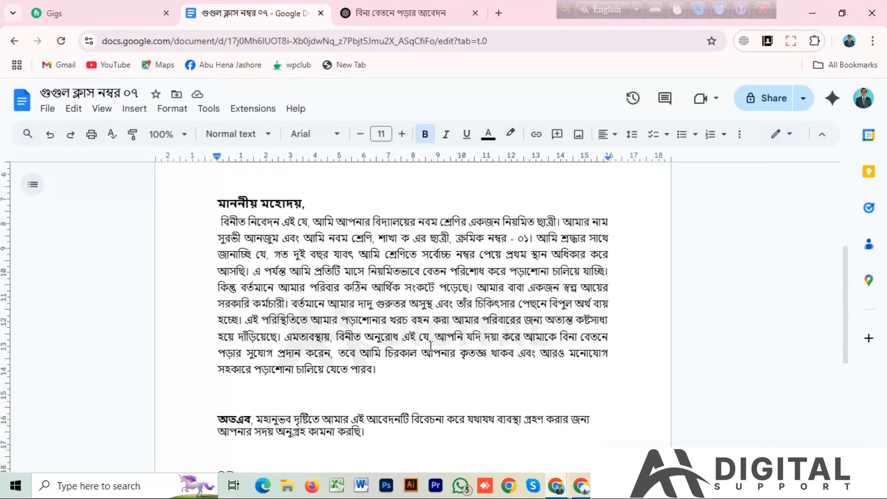
{"action": "scroll", "coordinate": [429, 349], "scroll_direction": "up", "scroll_amount": 2}
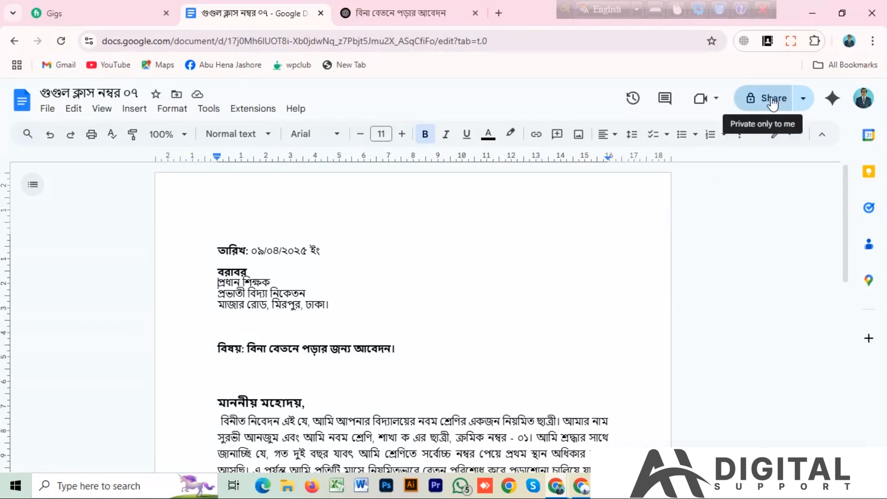
Step: Open the document's sharing settings and set its general access to Anyone with the link
{"action": "left_click", "coordinate": [803, 100]}
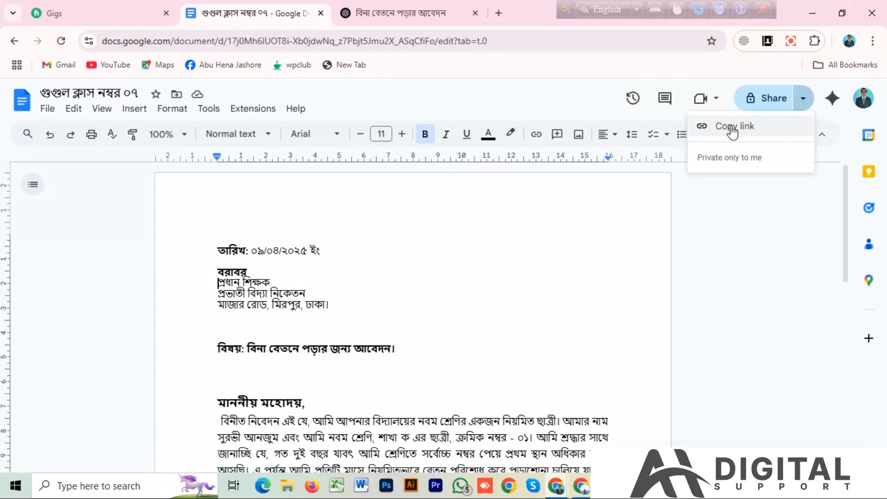
{"action": "left_click", "coordinate": [763, 104]}
{"action": "left_click", "coordinate": [760, 98]}
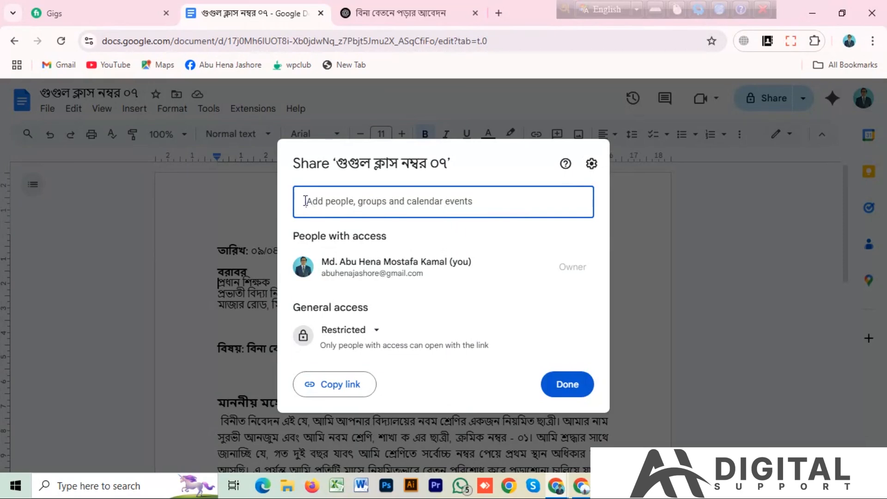
{"action": "left_click", "coordinate": [376, 331]}
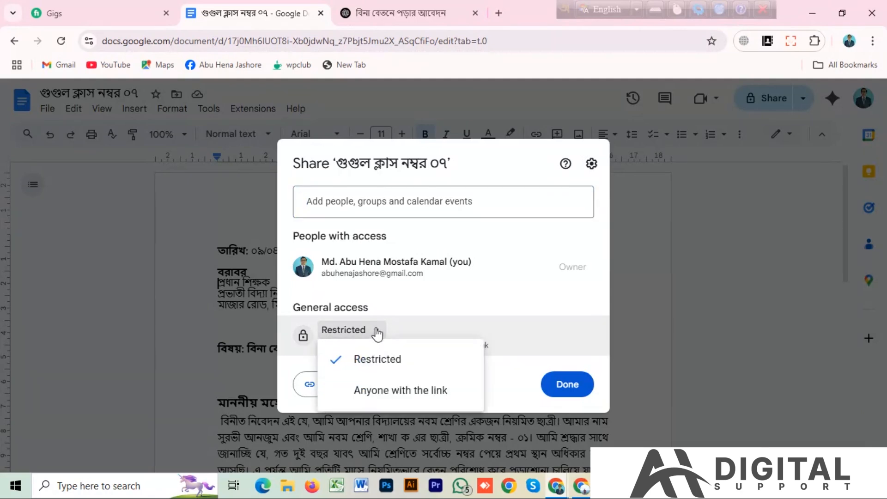
{"action": "left_click", "coordinate": [405, 392]}
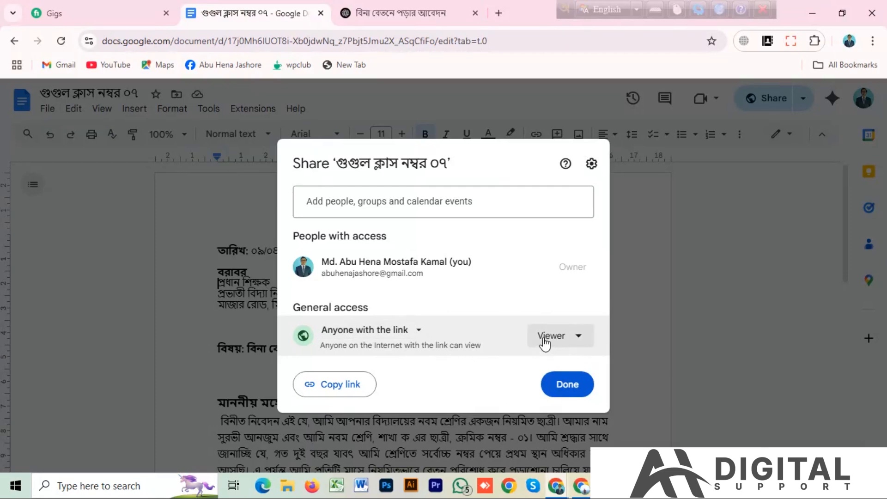
Step: Try the Commenter role for anyone with the link, and set the role to Editor
{"action": "left_click", "coordinate": [571, 340]}
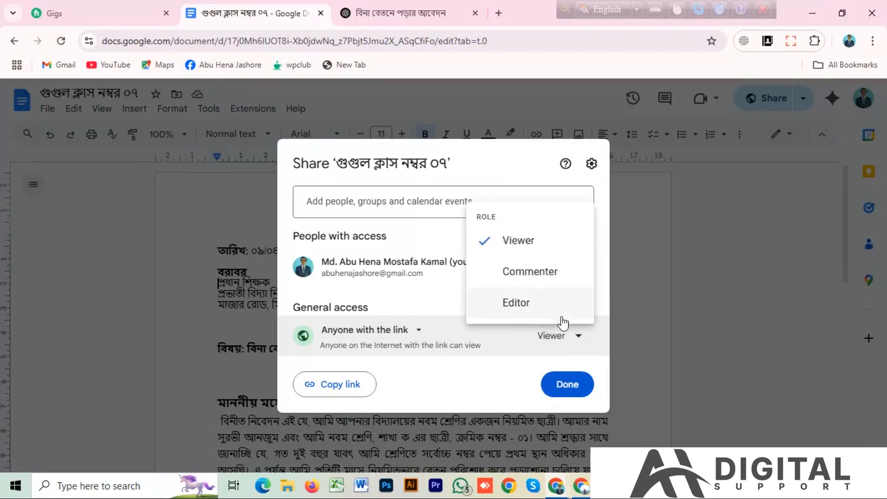
{"action": "left_click", "coordinate": [532, 277]}
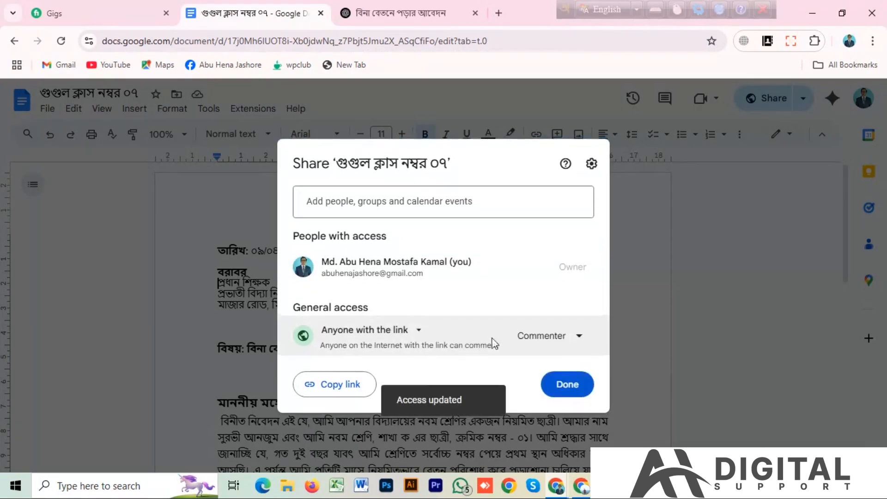
{"action": "left_click", "coordinate": [580, 340]}
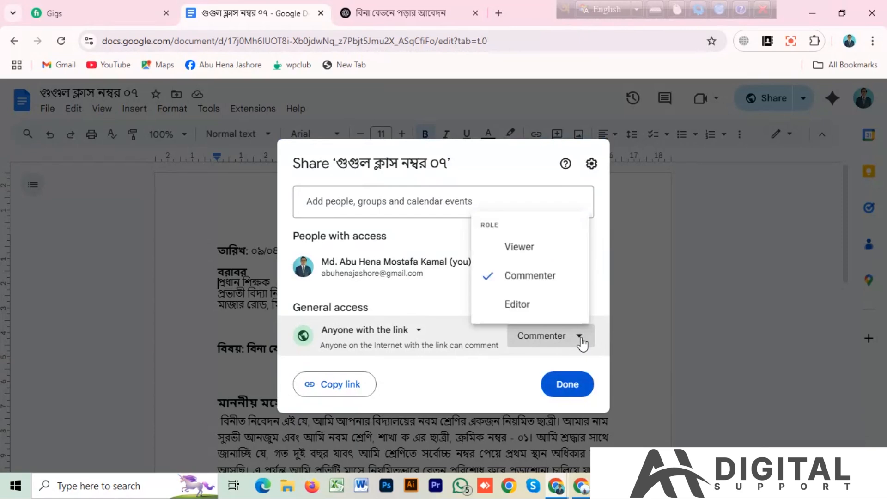
{"action": "left_click", "coordinate": [526, 305]}
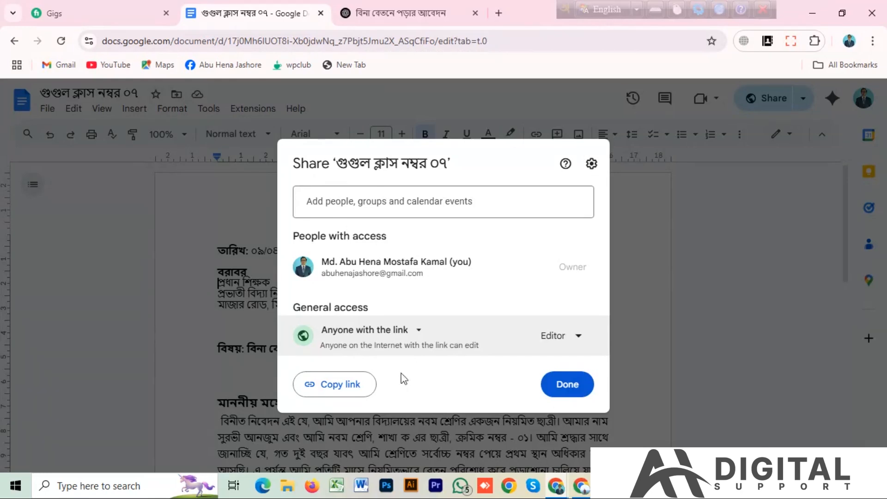
Step: Copy the document's share link and finish the sharing settings
{"action": "left_click", "coordinate": [331, 390]}
{"action": "left_click", "coordinate": [331, 391]}
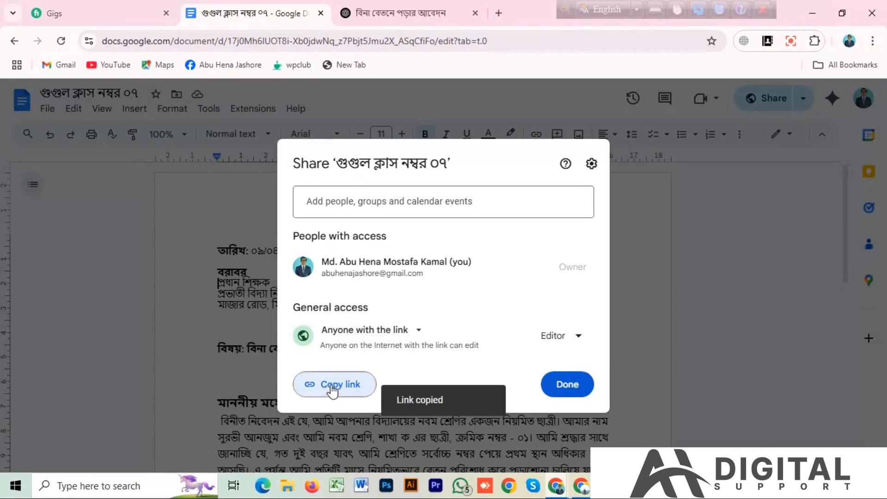
{"action": "left_click", "coordinate": [571, 390]}
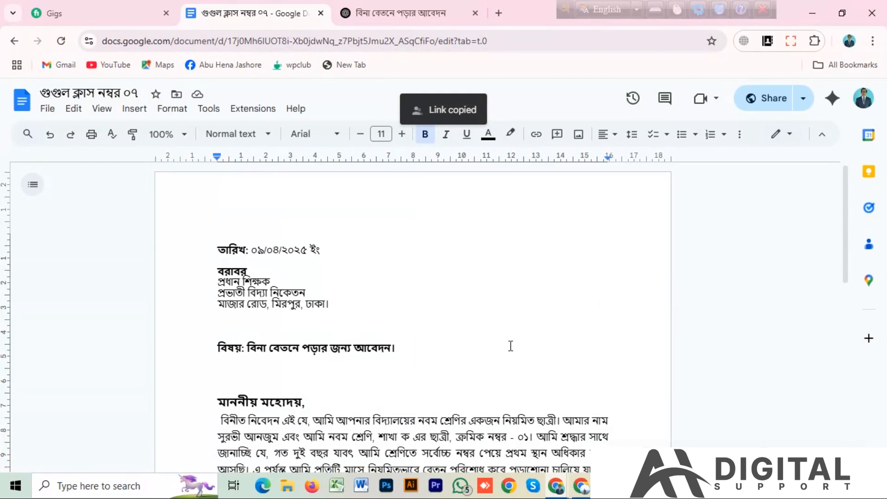
{"action": "scroll", "coordinate": [510, 346], "scroll_direction": "down", "scroll_amount": 9}
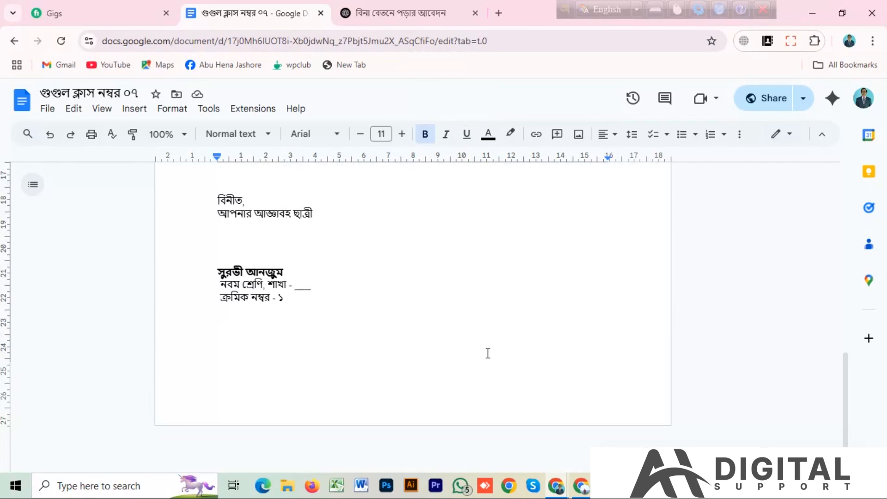
{"action": "scroll", "coordinate": [487, 353], "scroll_direction": "up", "scroll_amount": 8}
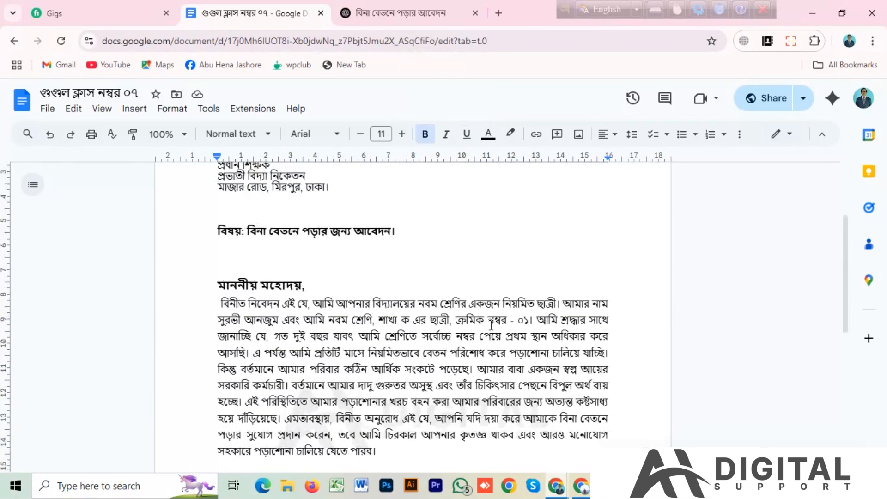
{"action": "scroll", "coordinate": [491, 325], "scroll_direction": "up", "scroll_amount": 3}
{"action": "scroll", "coordinate": [487, 353], "scroll_direction": "down", "scroll_amount": 6}
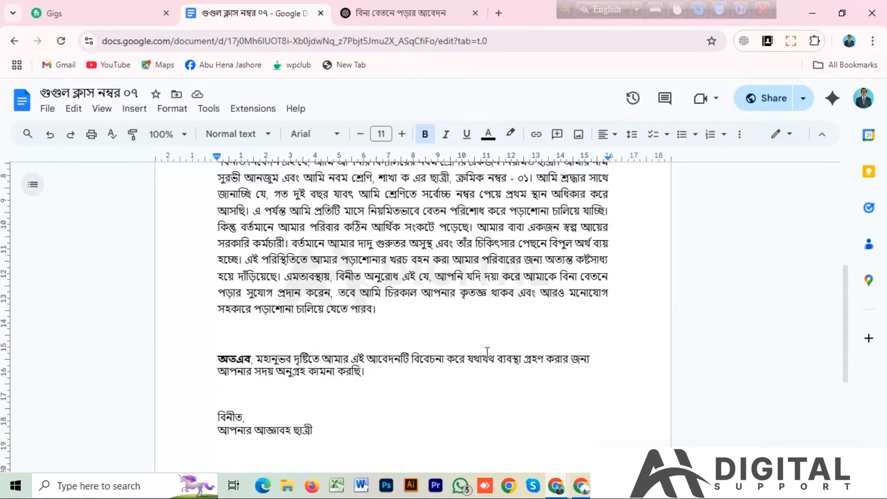
{"action": "scroll", "coordinate": [485, 346], "scroll_direction": "up", "scroll_amount": 5}
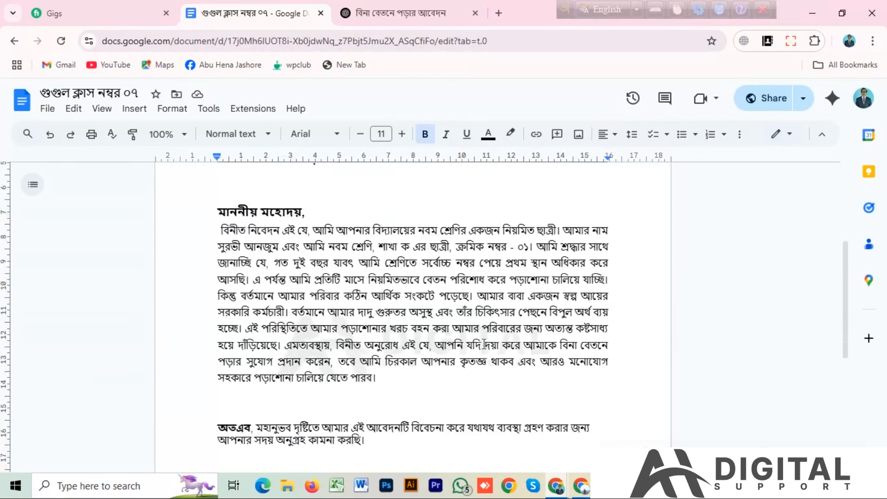